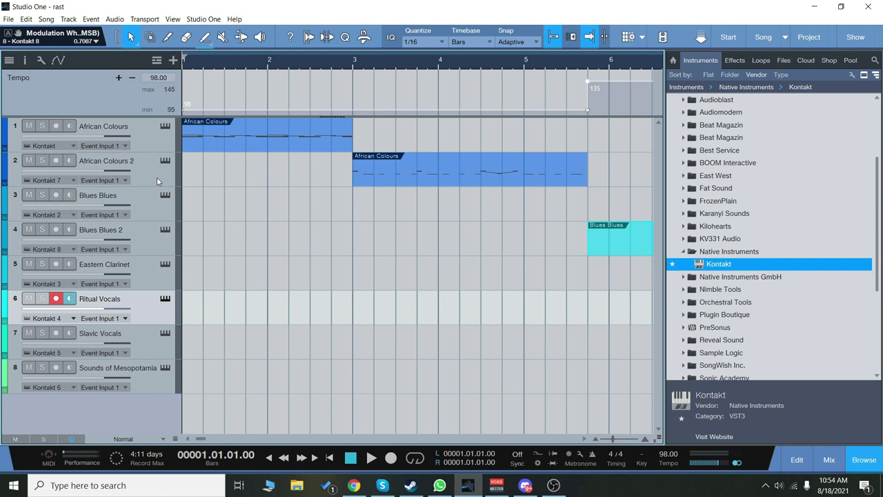
# Open track 1's African Colours Kontakt instrument and keep its sound on Kalimba
pyautogui.click(154, 141)
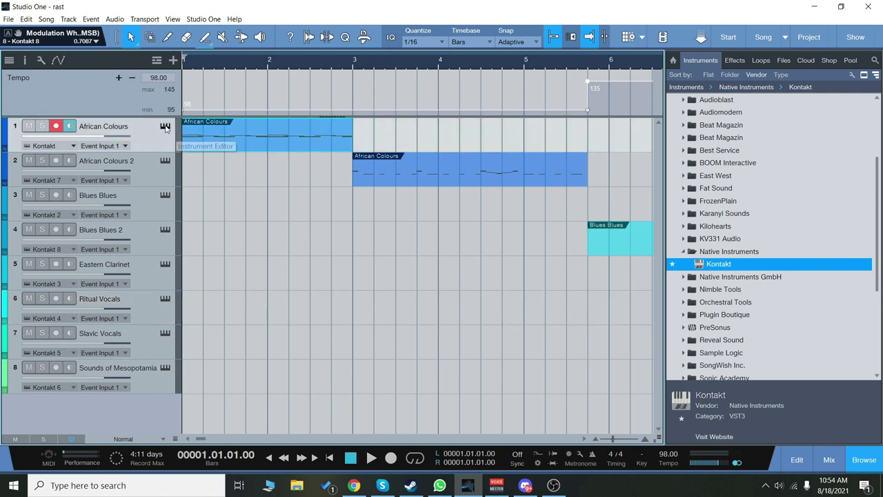
pyautogui.click(165, 127)
pyautogui.moveTo(528, 25); pyautogui.dragTo(524, 18)
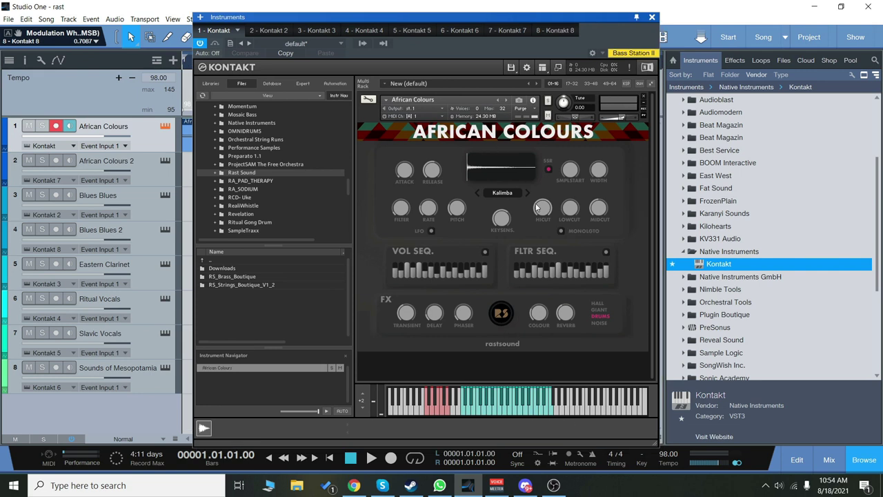
pyautogui.click(501, 195)
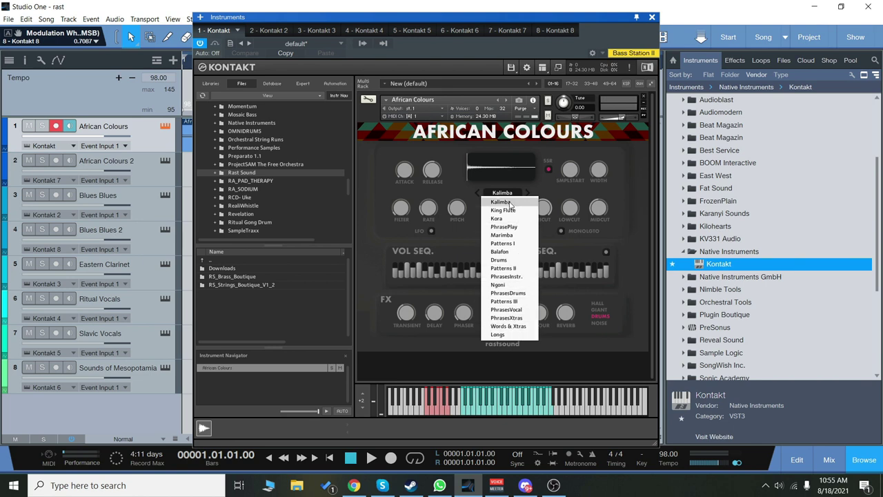
pyautogui.click(501, 202)
# Close Kontakt, play and stop the song from track 2's event, and open its Marimba instrument
pyautogui.click(651, 16)
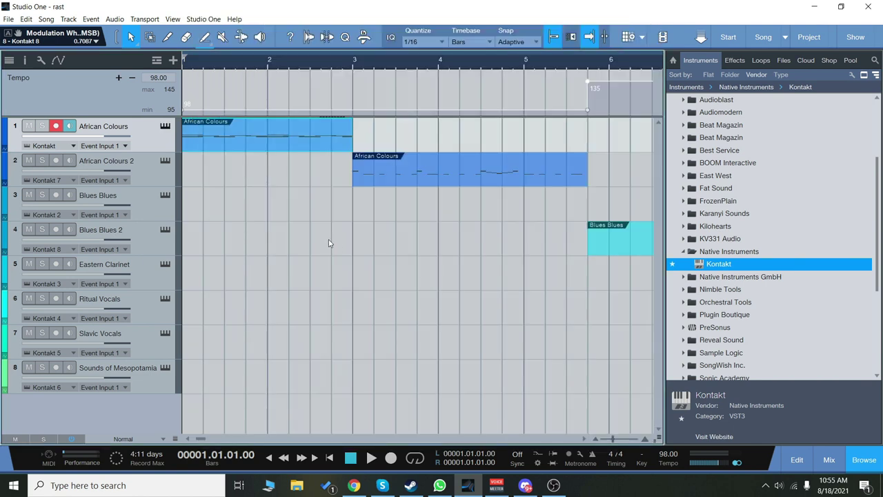
pyautogui.click(414, 175)
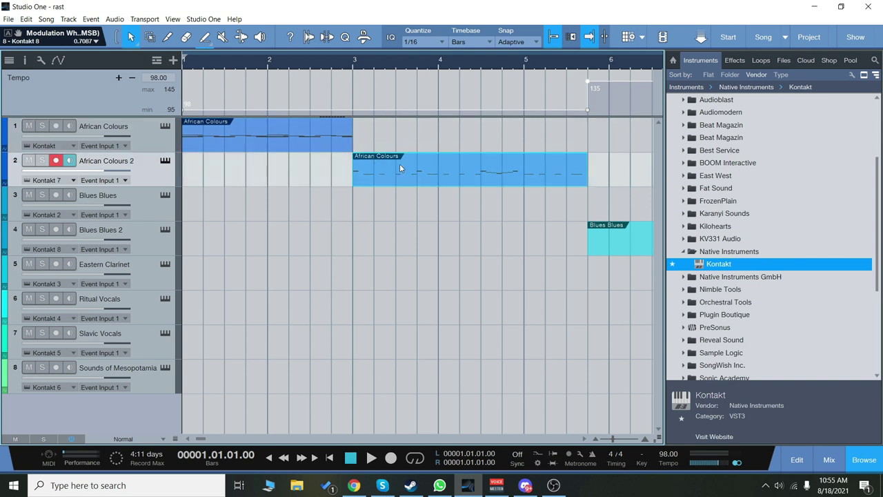
pyautogui.click(371, 458)
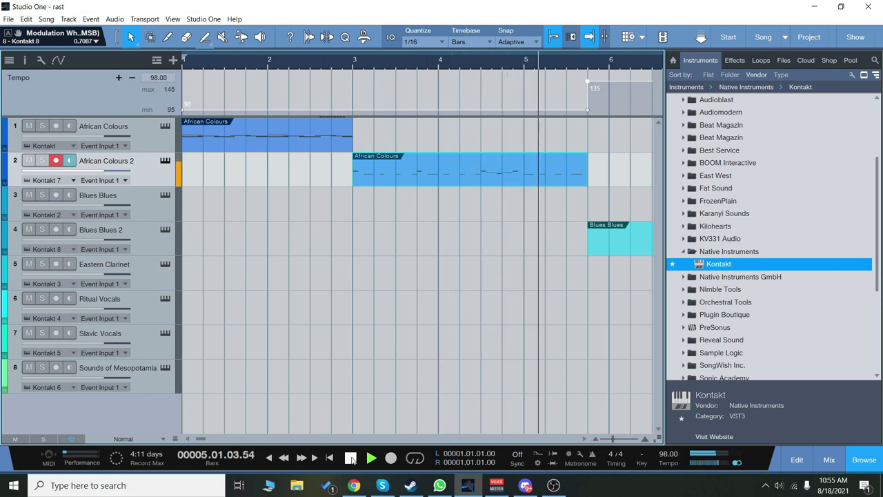
pyautogui.click(350, 459)
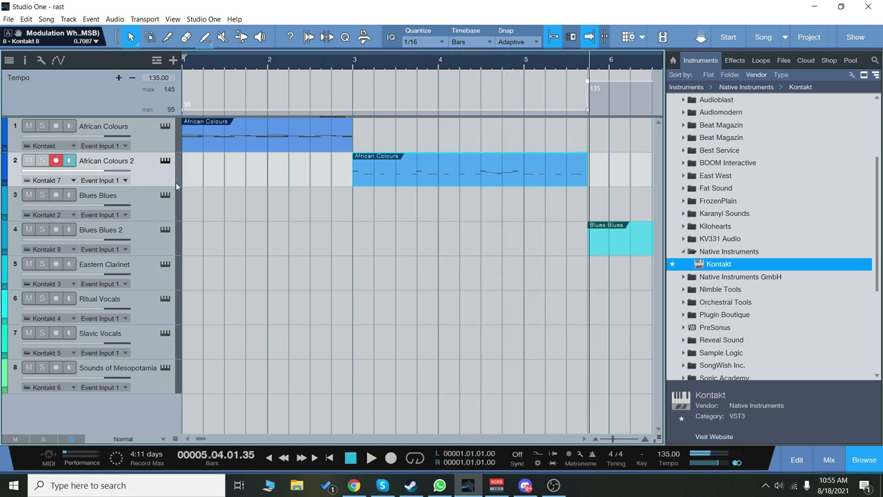
pyautogui.click(164, 133)
# Switch track 2's African Colours sound to King Flute and play a couple of notes
pyautogui.click(165, 162)
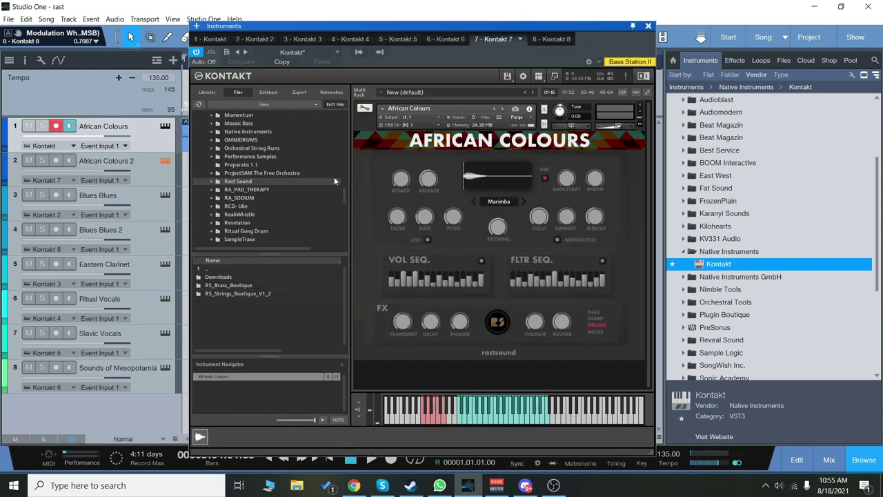
pyautogui.click(495, 201)
pyautogui.click(511, 222)
pyautogui.click(497, 424)
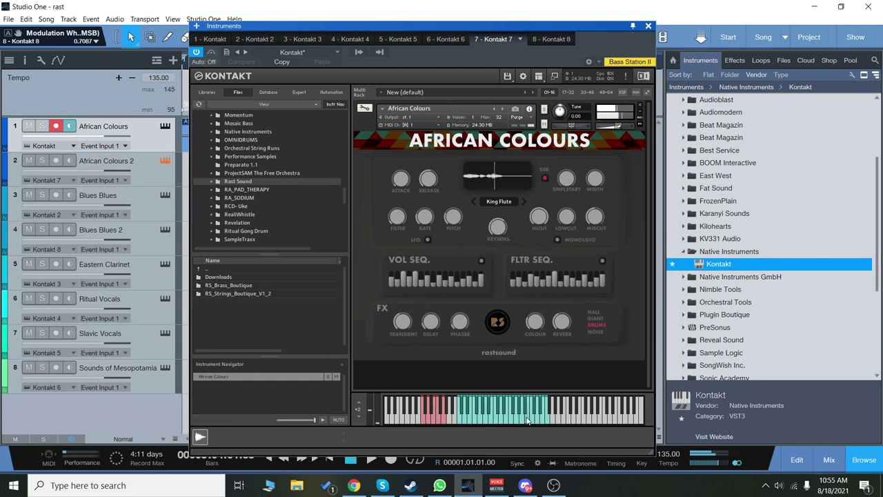
pyautogui.click(519, 422)
# Switch the sound to PhrasePlay and trigger its phrase several times
pyautogui.click(523, 201)
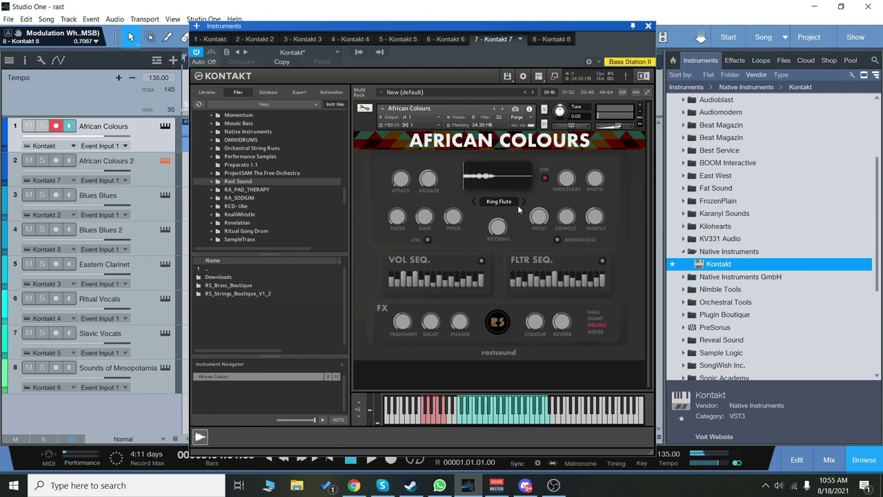
pyautogui.click(498, 201)
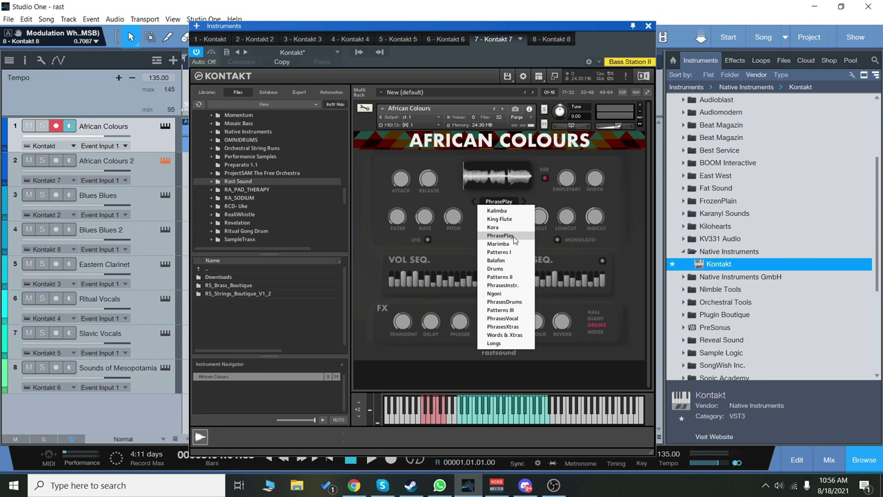
pyautogui.click(514, 236)
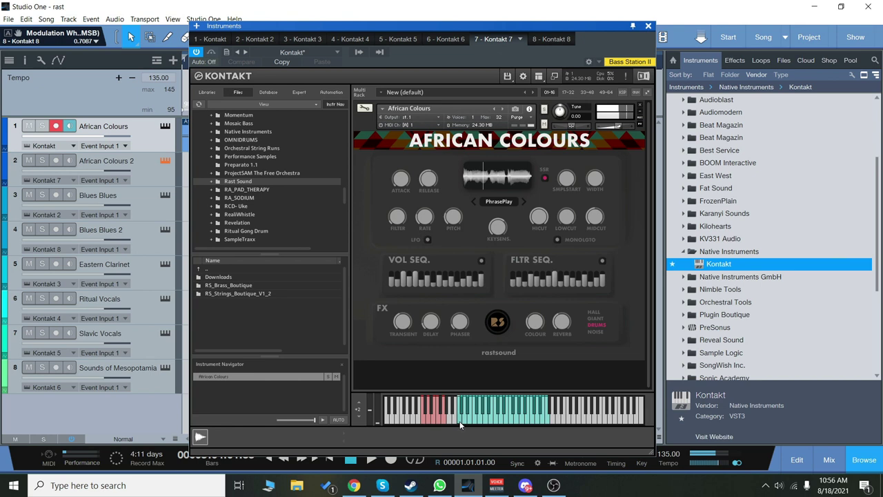
pyautogui.click(462, 425)
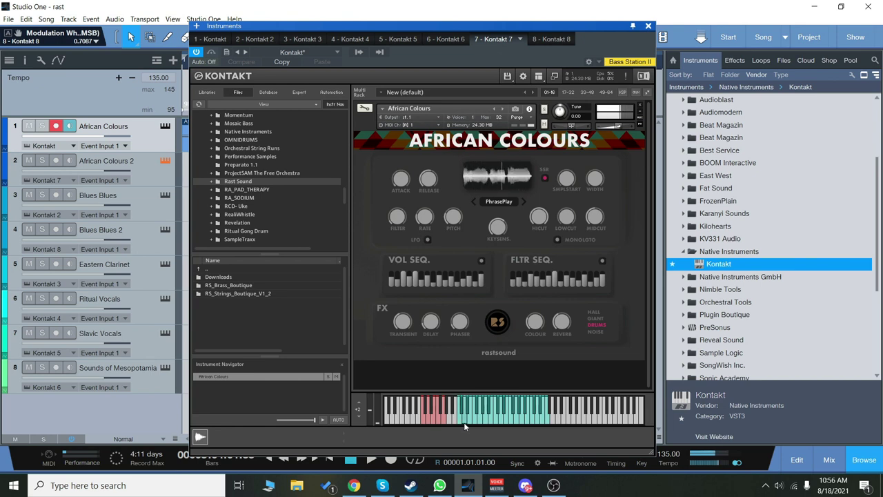
pyautogui.click(518, 423)
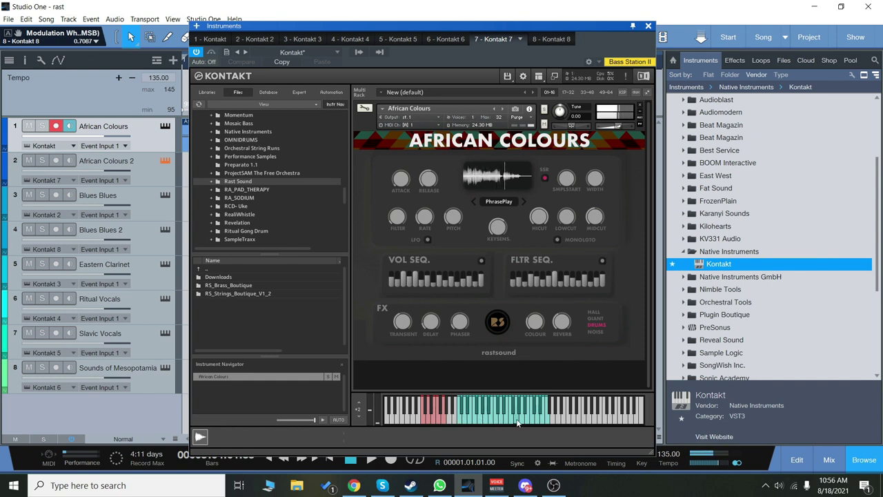
pyautogui.click(522, 424)
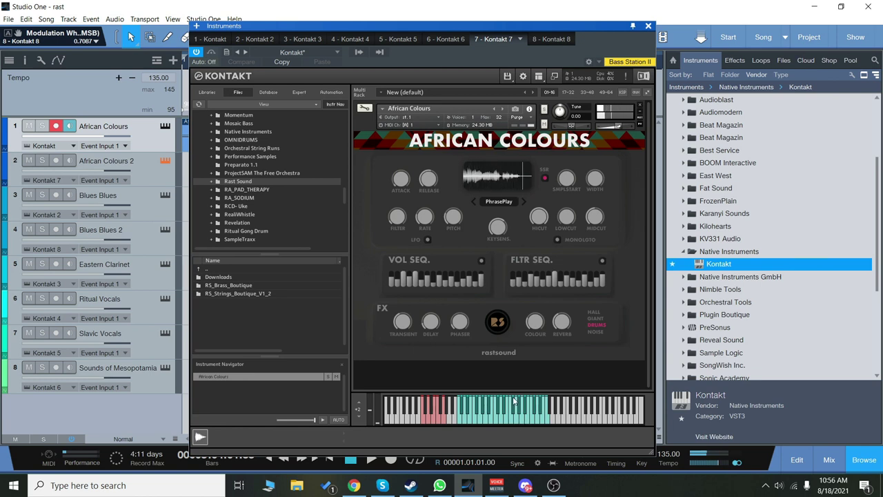
pyautogui.click(496, 201)
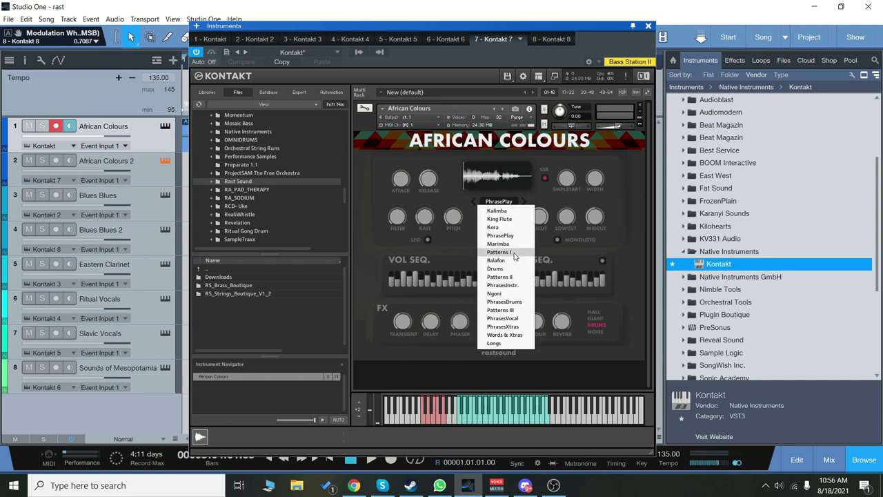
# Switch African Colours to Patterns I and play its pattern twice
pyautogui.click(498, 253)
pyautogui.click(495, 420)
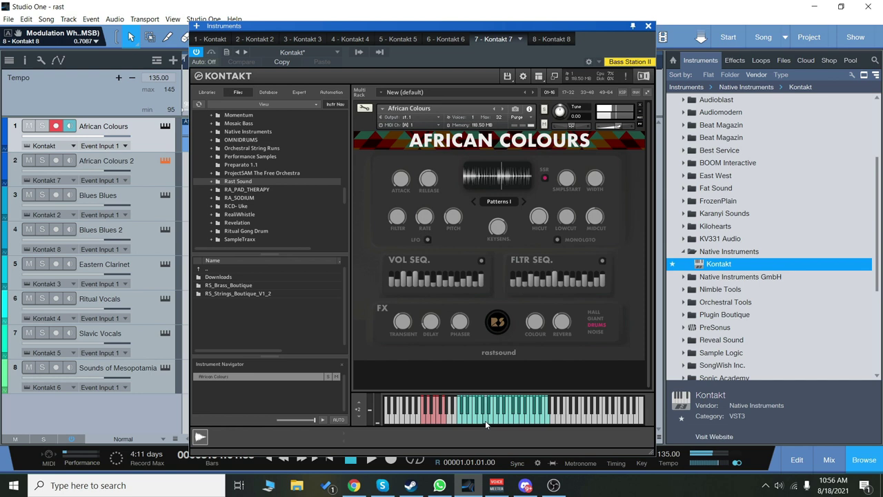
pyautogui.click(461, 420)
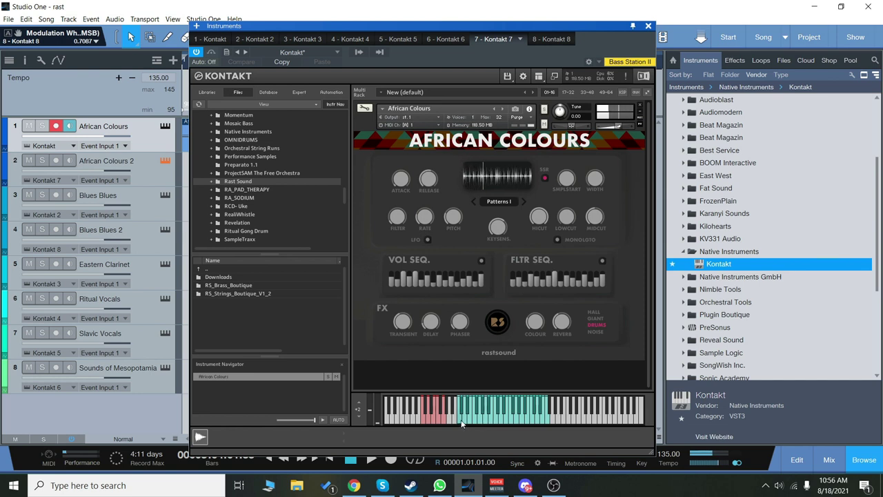
# Change the African Colours sound to Longs
pyautogui.click(499, 201)
pyautogui.click(498, 221)
pyautogui.click(508, 202)
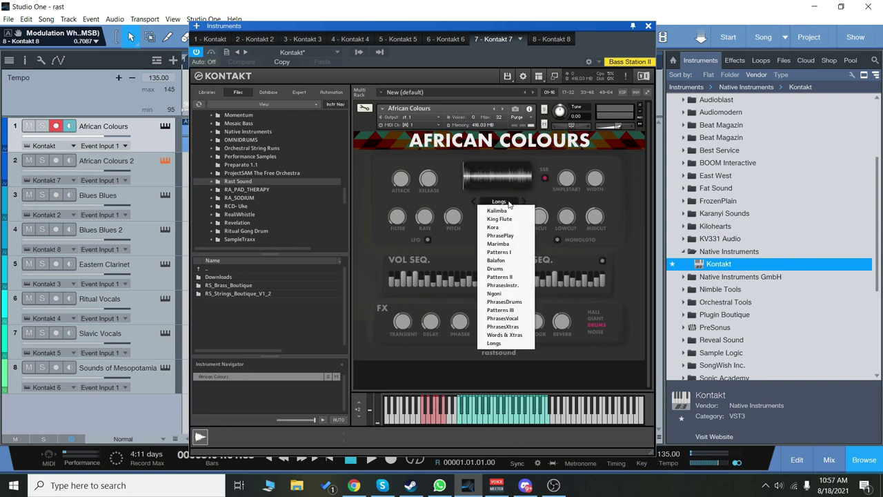
# Play a note with the Longs sound, then close the African Colours Kontakt window
pyautogui.click(498, 343)
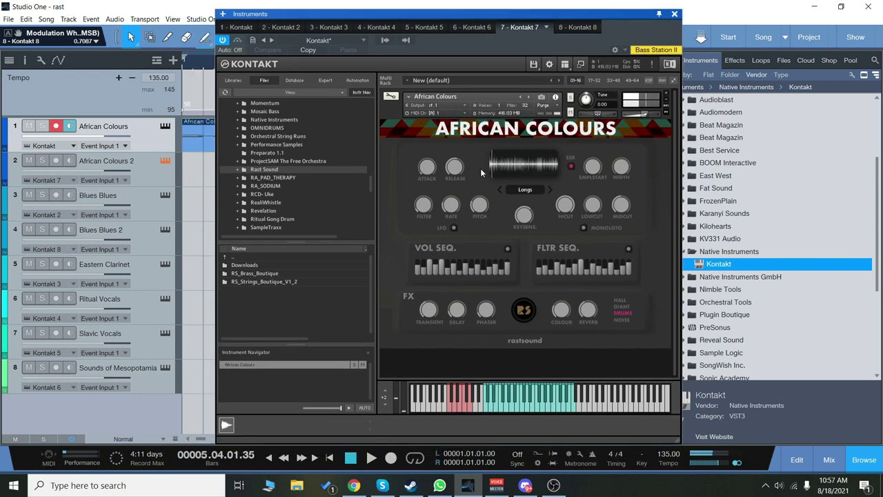
pyautogui.click(501, 411)
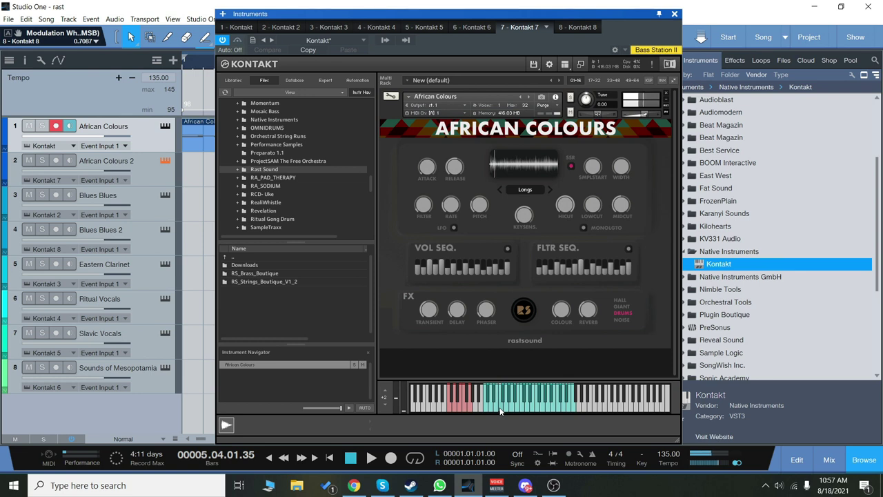
pyautogui.click(674, 14)
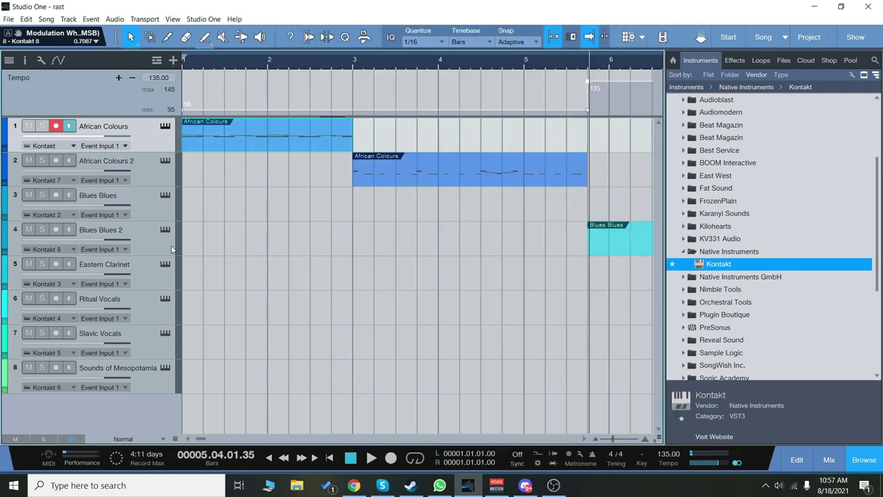
# Open the Blues Blues track's Kontakt instrument, keeping the Bass Solo II sound
pyautogui.click(158, 210)
pyautogui.click(166, 199)
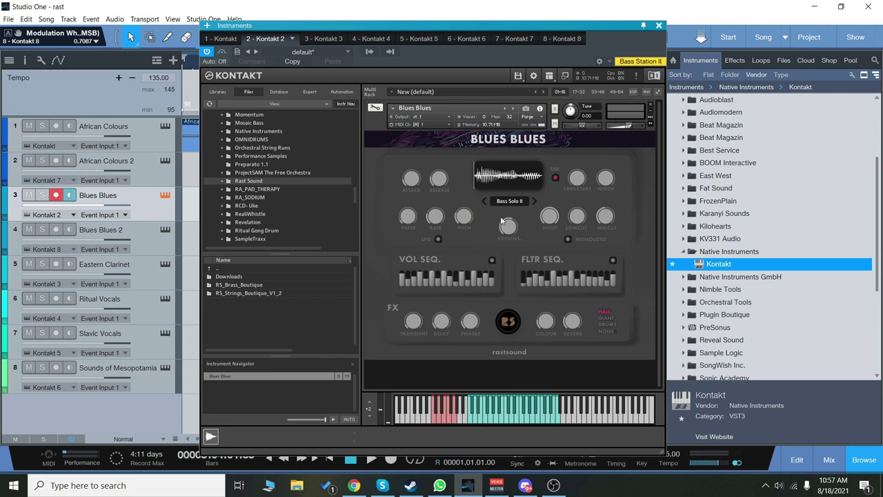
pyautogui.click(510, 201)
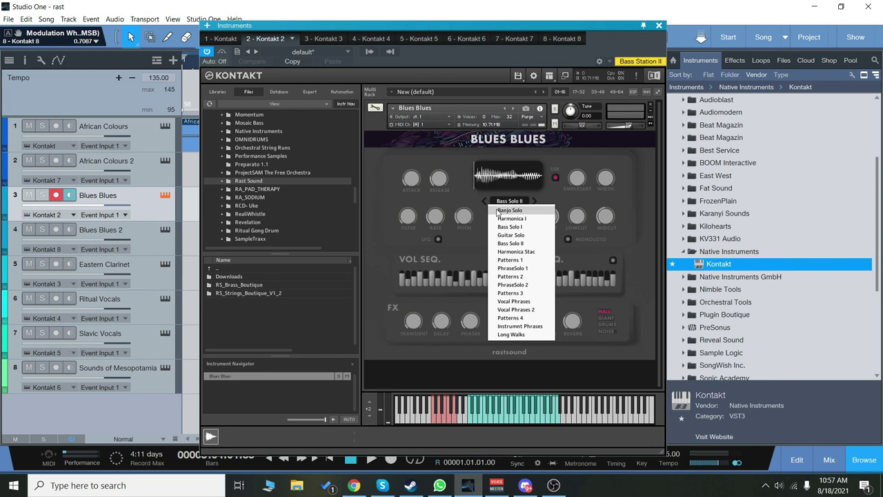
pyautogui.click(462, 189)
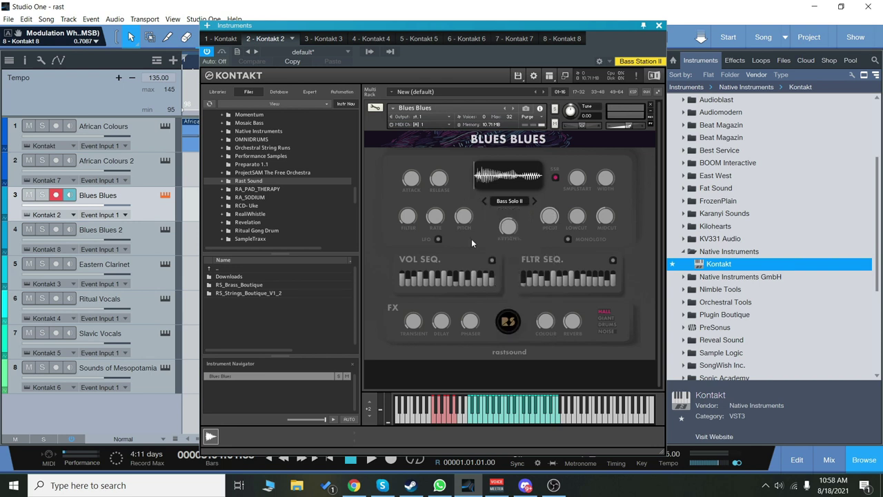
# Play four Bass Solo II notes and close the Blues Blues window
pyautogui.click(484, 424)
pyautogui.click(497, 422)
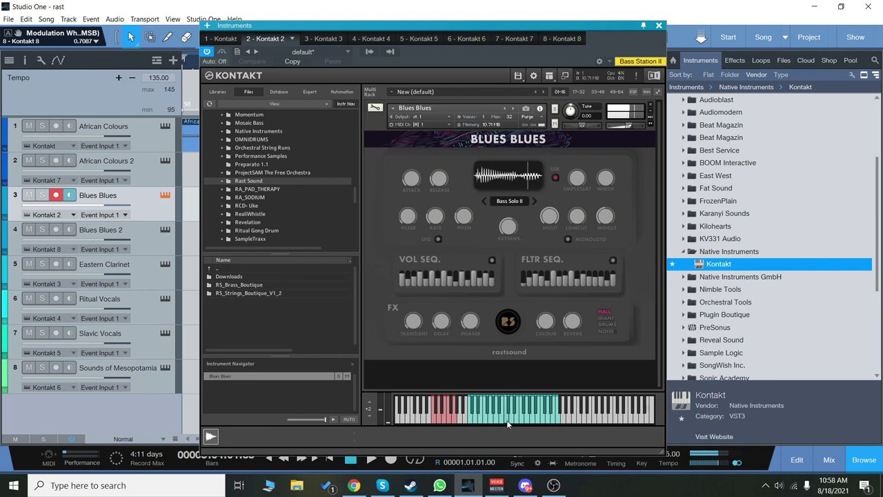
pyautogui.click(518, 422)
pyautogui.click(515, 421)
pyautogui.click(659, 25)
# Open Blues Blues 2's Kontakt instrument and show its Harmonica I sound list
pyautogui.click(165, 230)
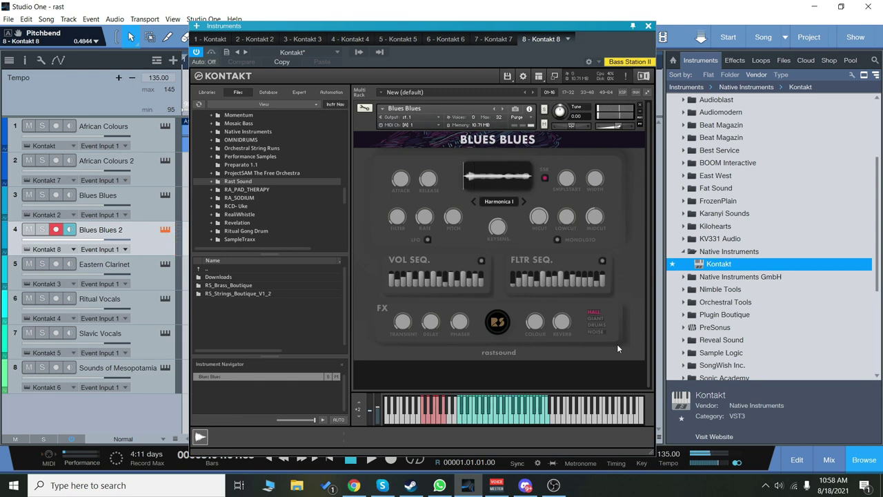
pyautogui.click(503, 203)
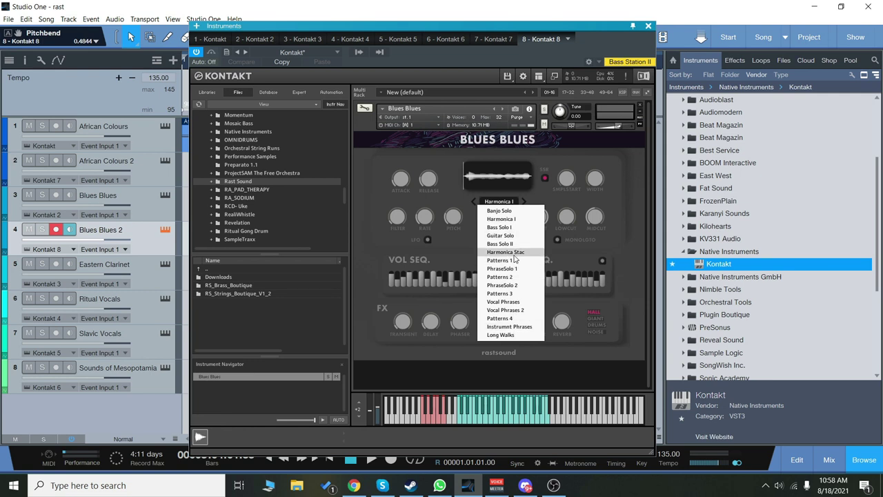
# Audition PhraseSolo 1, then switch Blues Blues 2 to Long Walks and play its phrase
pyautogui.click(507, 269)
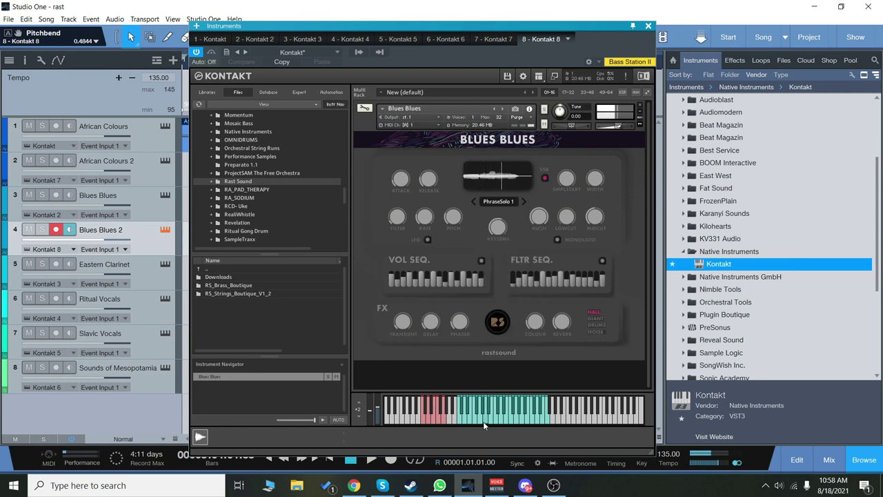
pyautogui.click(503, 423)
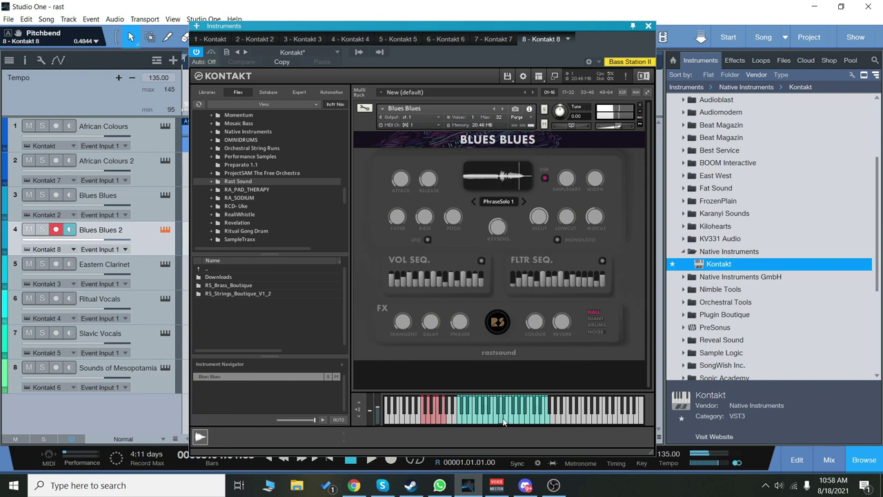
pyautogui.click(495, 420)
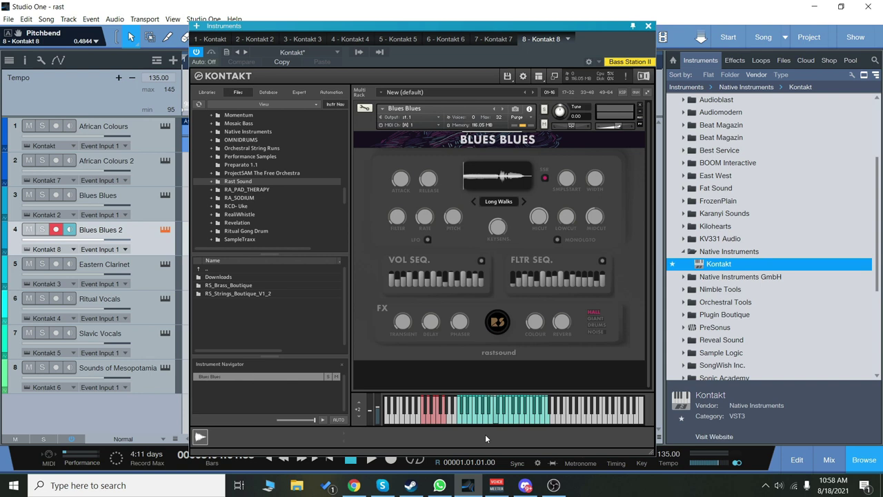
pyautogui.click(496, 422)
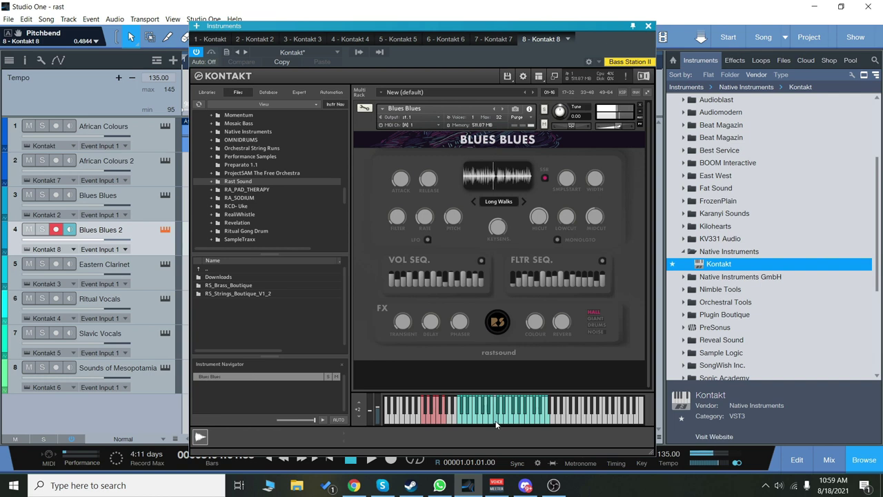
pyautogui.click(499, 201)
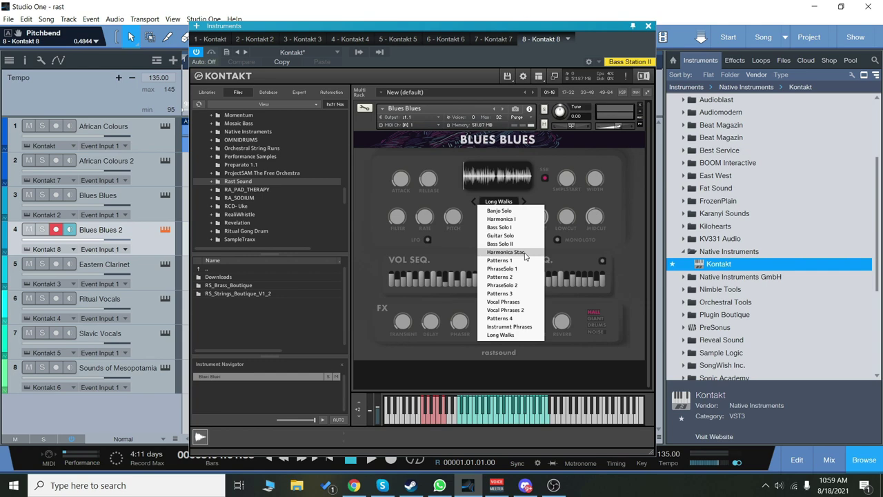
# Close Blues Blues 2, open the Eastern Clarinet instrument, and play EC Embellish notes
pyautogui.click(619, 158)
pyautogui.click(649, 26)
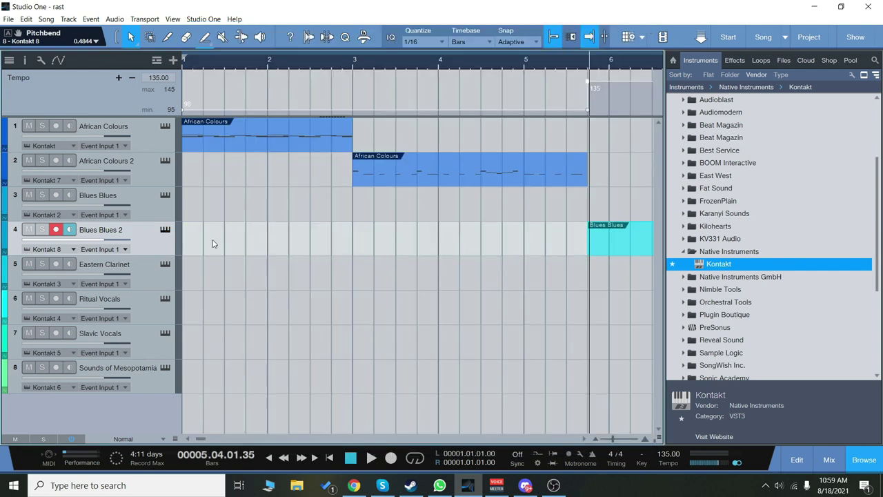
pyautogui.click(153, 284)
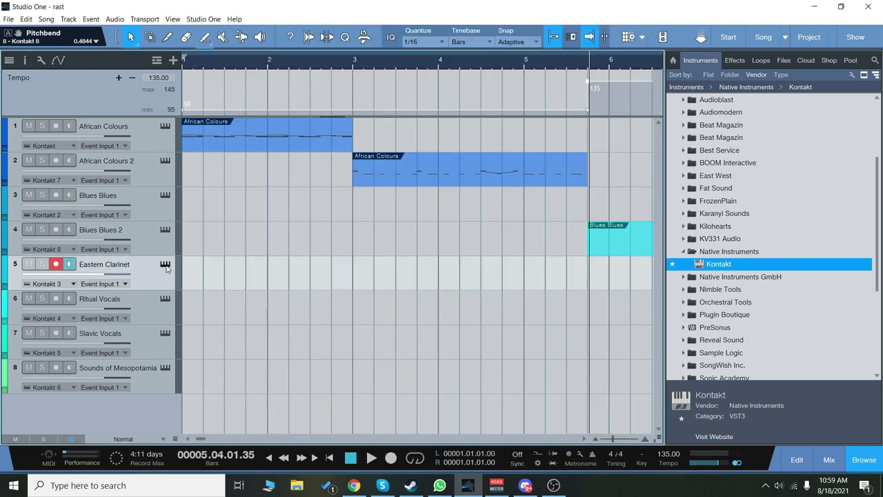
pyautogui.click(165, 265)
pyautogui.moveTo(543, 25); pyautogui.dragTo(558, 21)
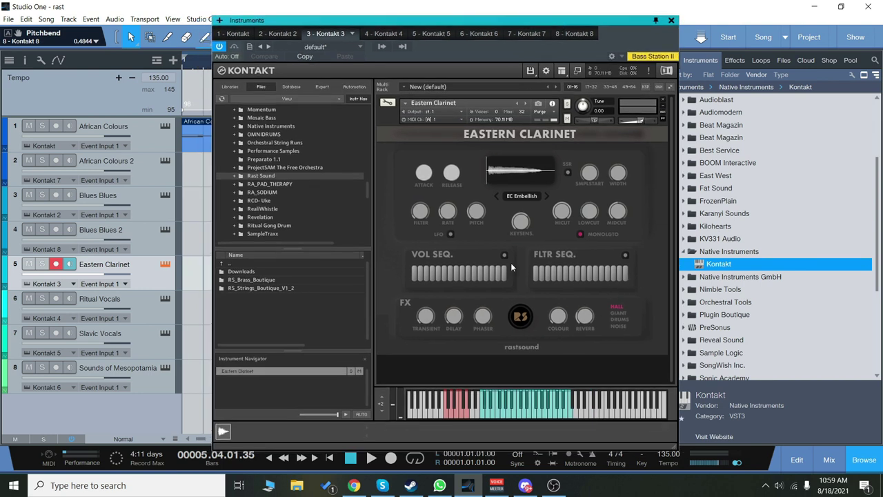
pyautogui.click(511, 418)
pyautogui.click(525, 414)
pyautogui.click(540, 417)
pyautogui.click(519, 417)
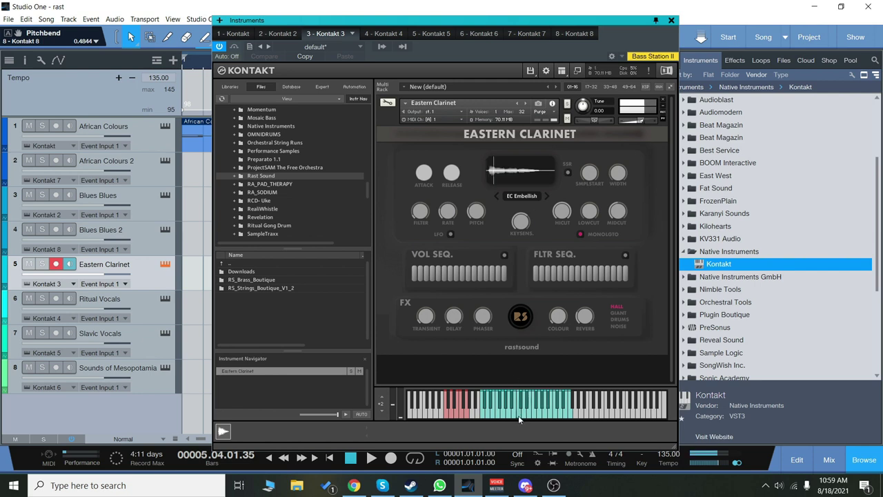
# Switch the clarinet articulation to EC Vibrato and play four notes
pyautogui.click(530, 197)
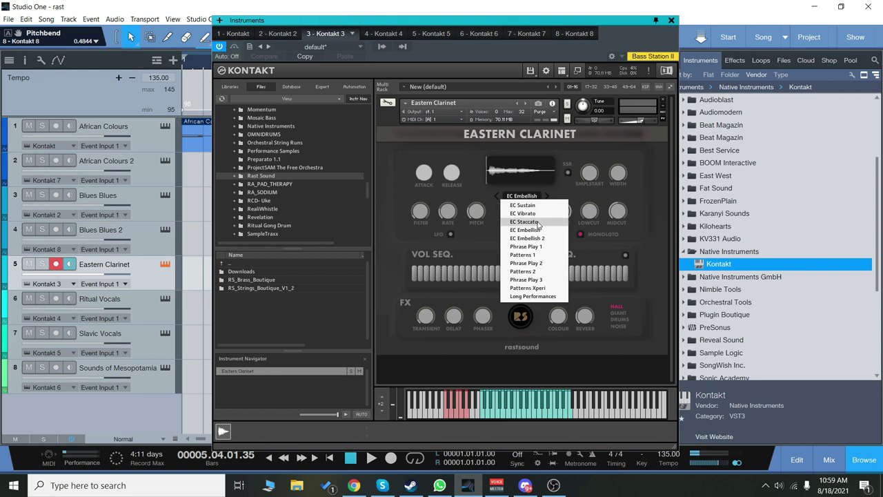
pyautogui.click(522, 213)
pyautogui.click(528, 415)
pyautogui.click(529, 418)
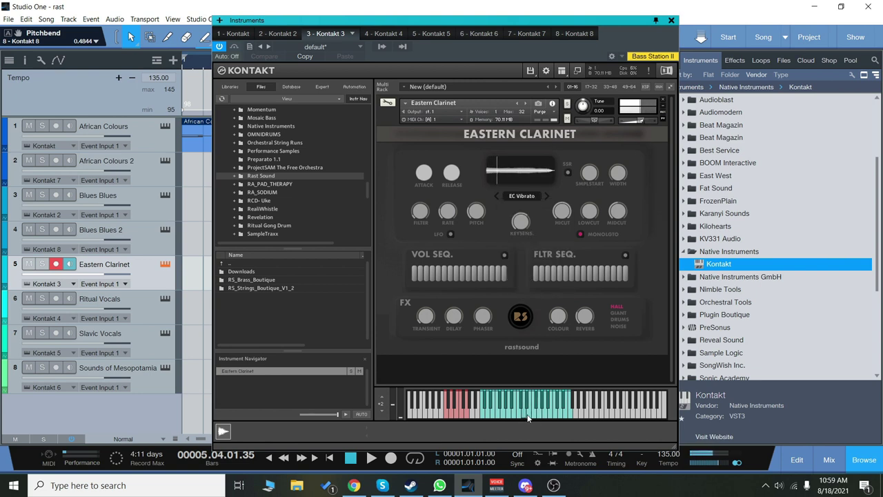
pyautogui.click(528, 417)
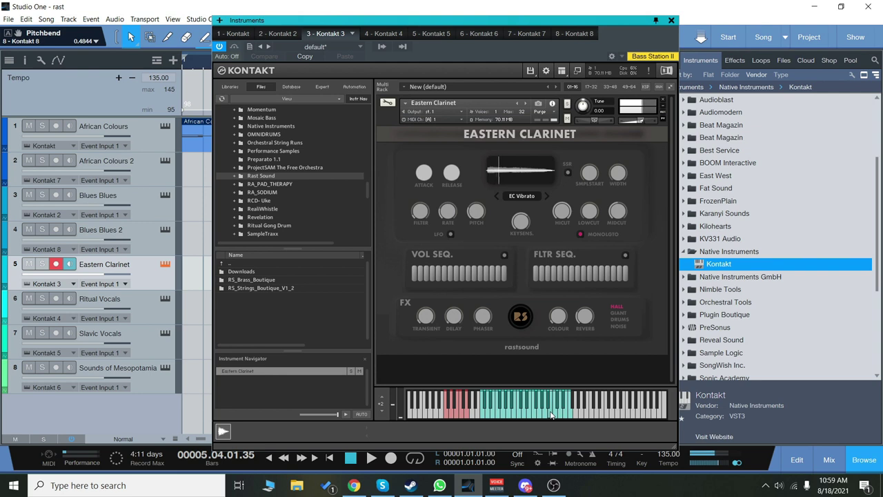
pyautogui.click(552, 415)
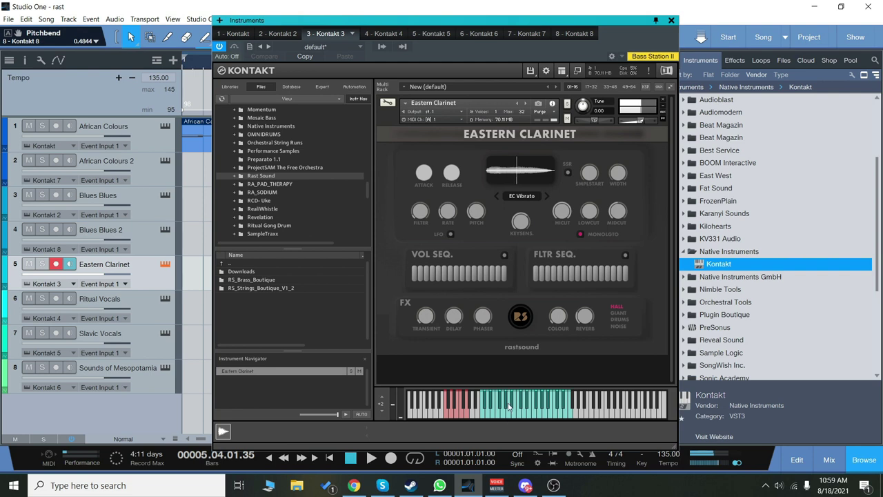
# Switch the clarinet articulation to EC Staccato and play several staccato notes
pyautogui.click(520, 200)
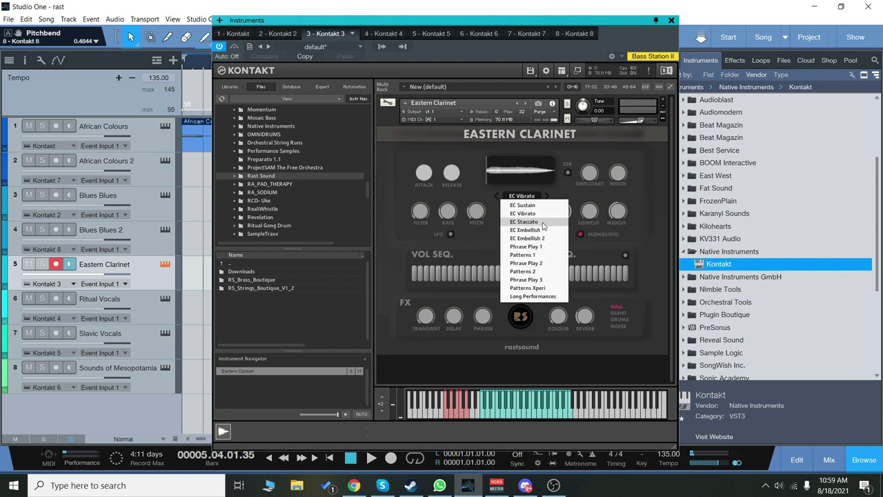
pyautogui.click(522, 217)
pyautogui.click(509, 415)
pyautogui.click(522, 415)
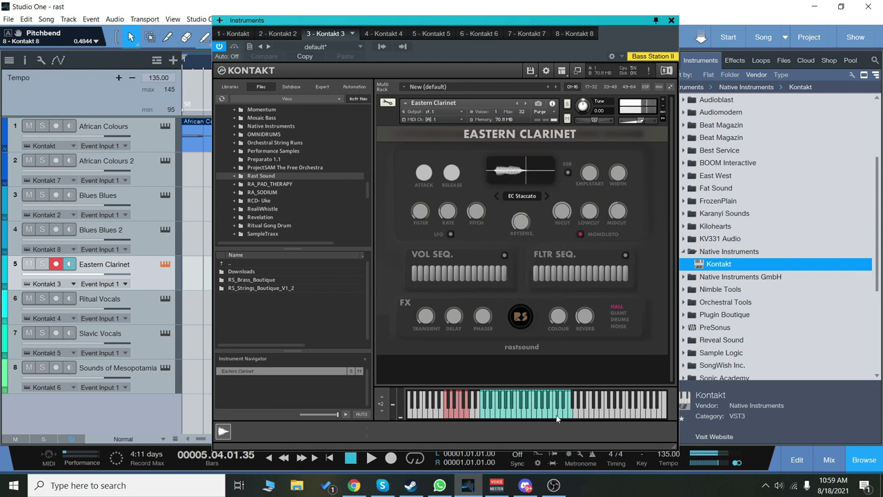
pyautogui.click(527, 417)
pyautogui.click(493, 407)
pyautogui.click(522, 196)
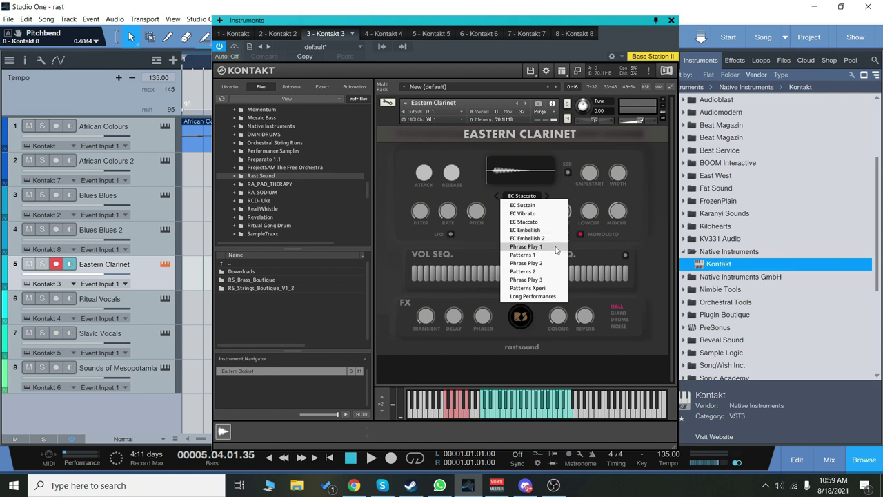
# Switch the clarinet to the Phrase Play 1 articulation and play three notes
pyautogui.click(552, 247)
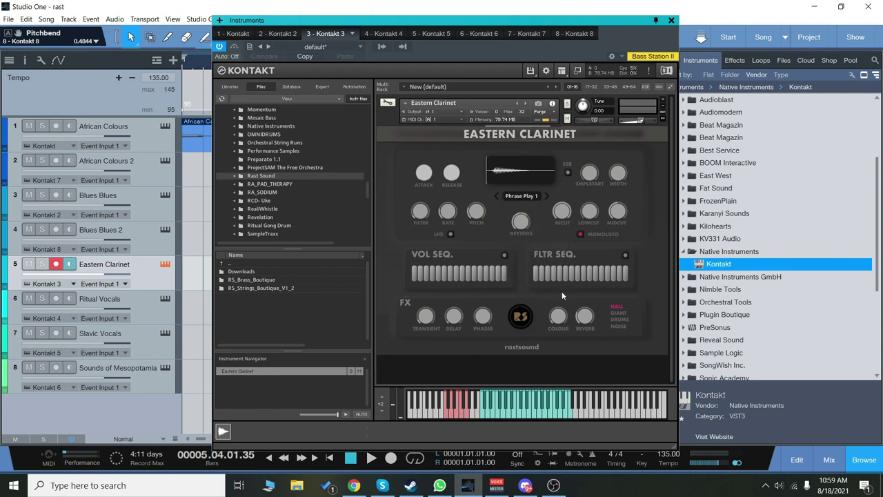
pyautogui.click(521, 414)
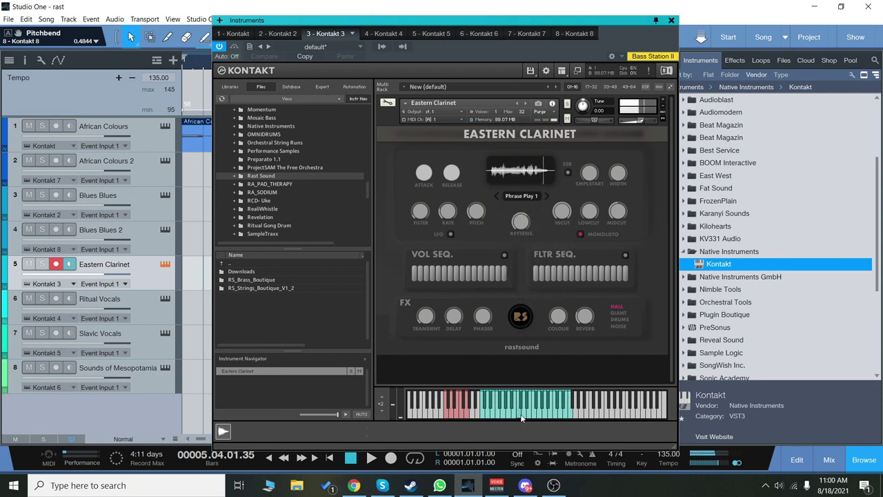
pyautogui.click(508, 418)
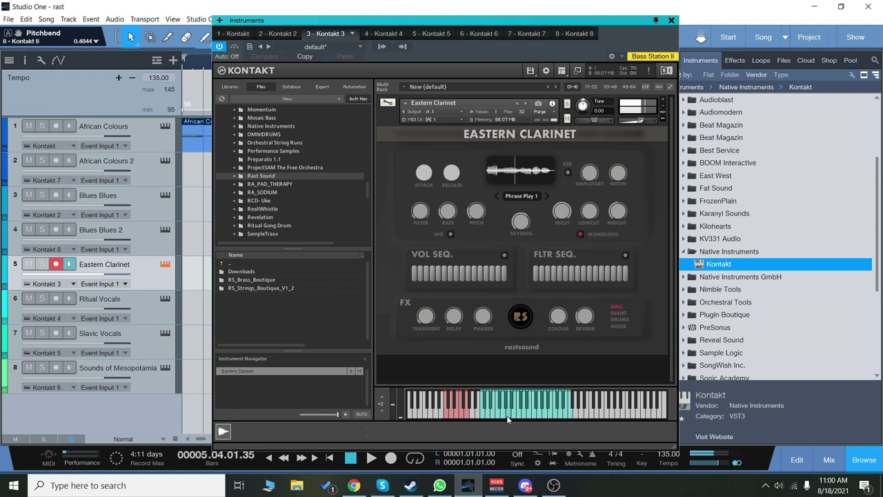
pyautogui.click(502, 417)
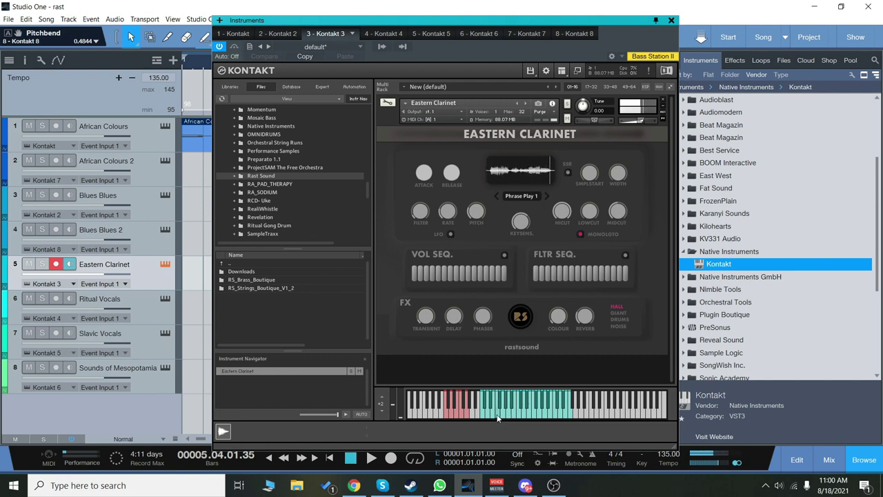
# Choose the Long Performances articulation and play its phrase
pyautogui.click(522, 196)
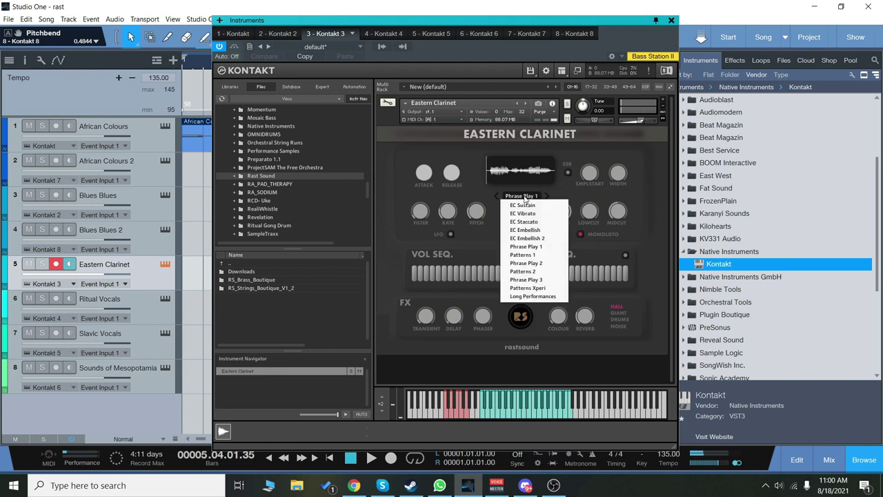
pyautogui.click(533, 297)
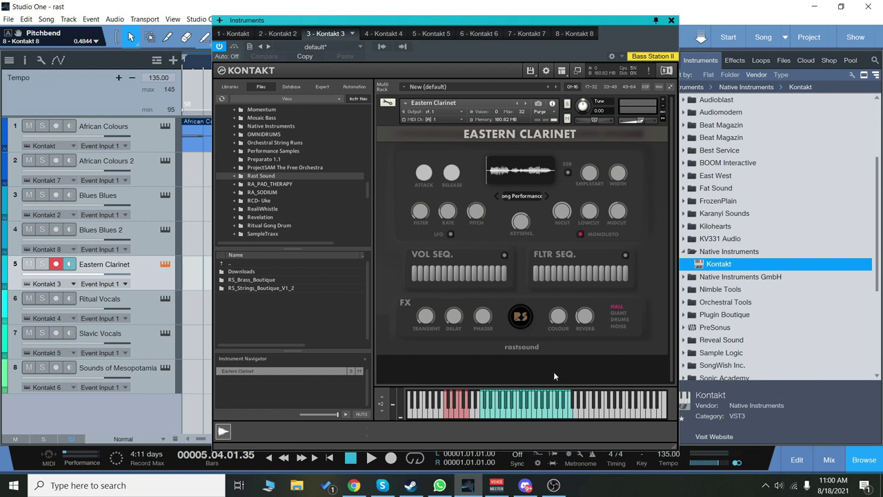
pyautogui.click(501, 413)
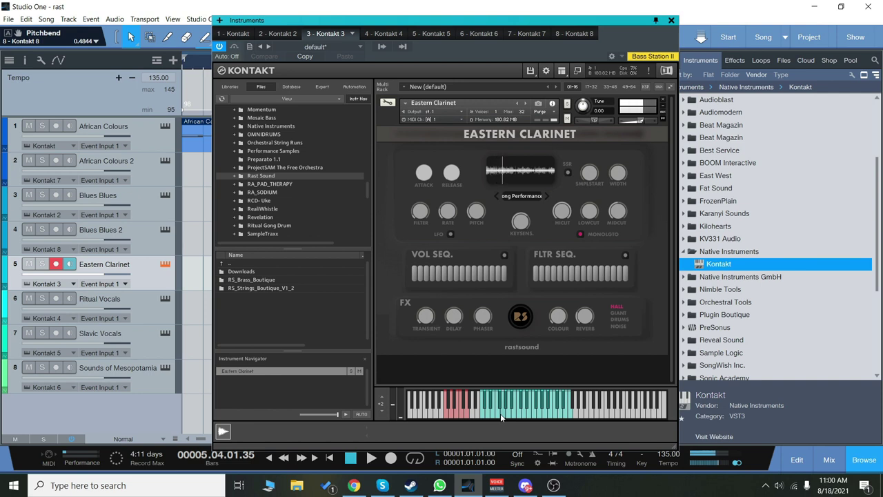
# Close the Eastern Clarinet window and open track 6's Ritual Vocals instrument, hearing PhrasePlay 1
pyautogui.click(671, 20)
pyautogui.click(156, 303)
pyautogui.click(165, 299)
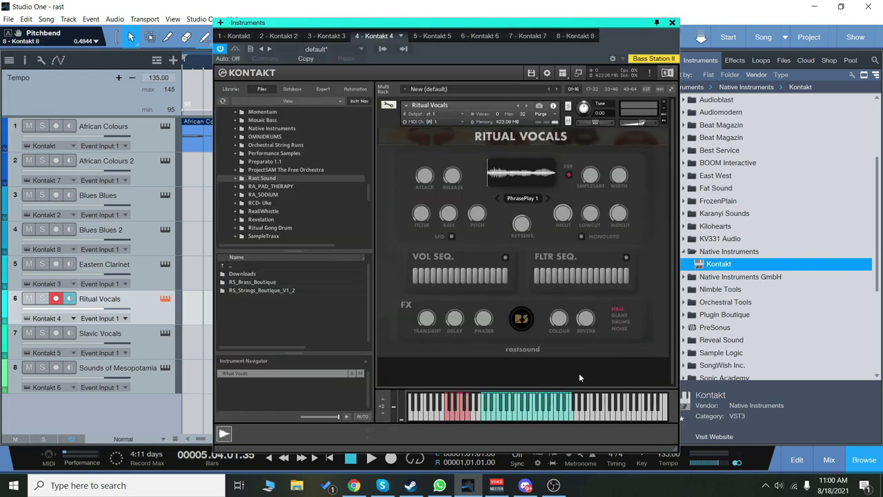
pyautogui.click(538, 420)
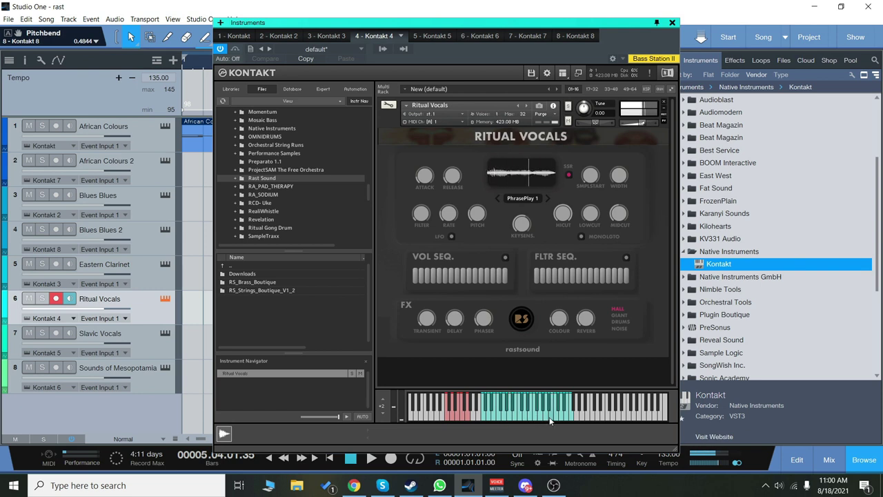
# Switch Ritual Vocals to the Shruti phrase, then Solo Reflections, playing notes of each
pyautogui.click(523, 418)
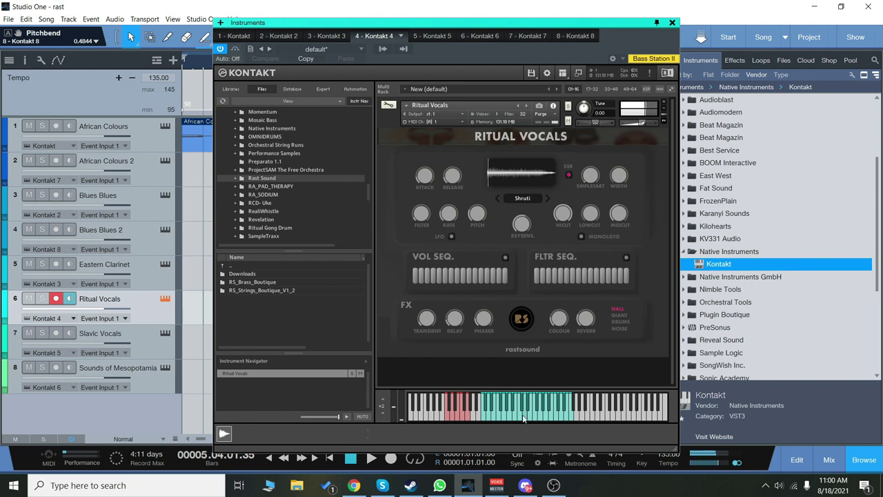
pyautogui.click(508, 414)
pyautogui.click(519, 418)
pyautogui.click(526, 418)
pyautogui.click(523, 417)
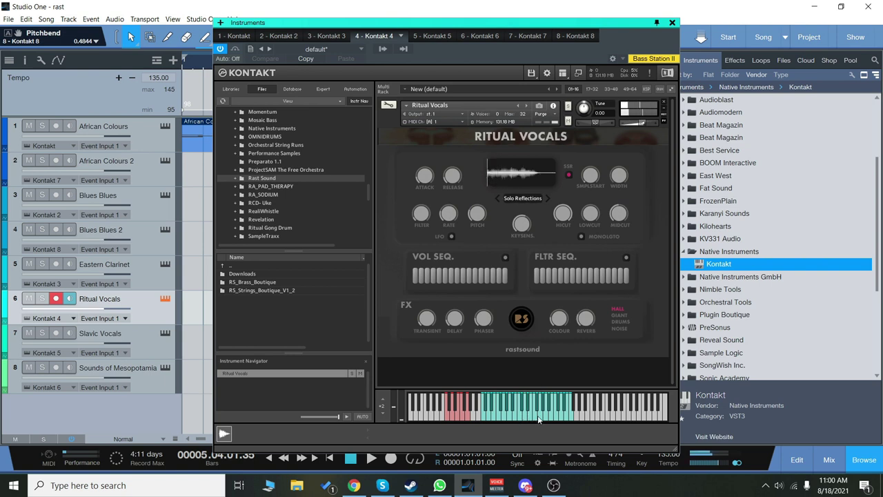
pyautogui.click(537, 415)
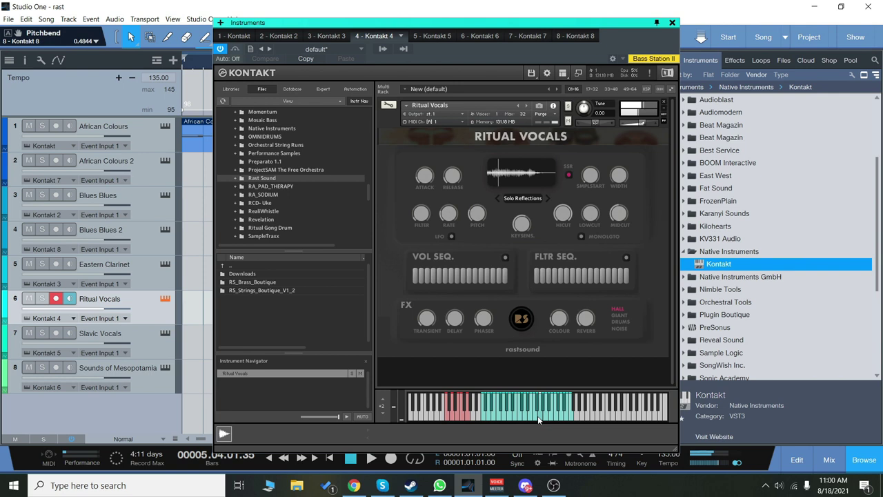
# Set the Ritual Vocals phrase to Words and play two notes
pyautogui.click(522, 198)
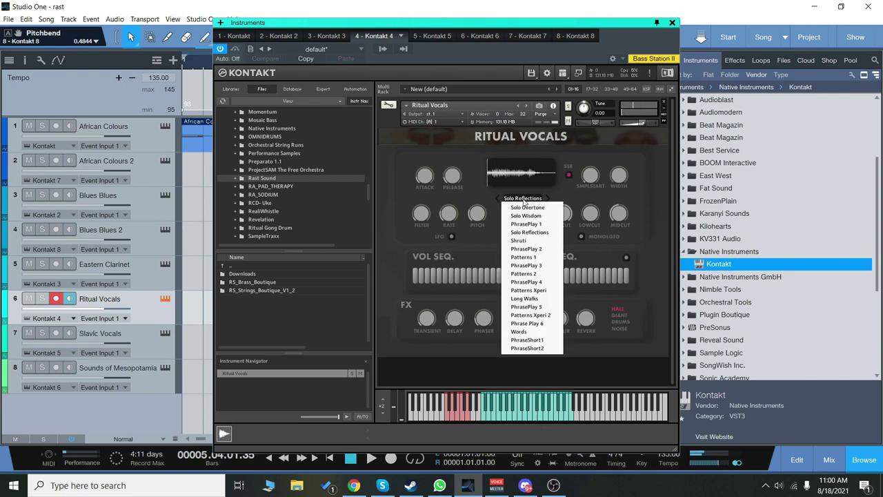
pyautogui.click(539, 332)
pyautogui.click(514, 419)
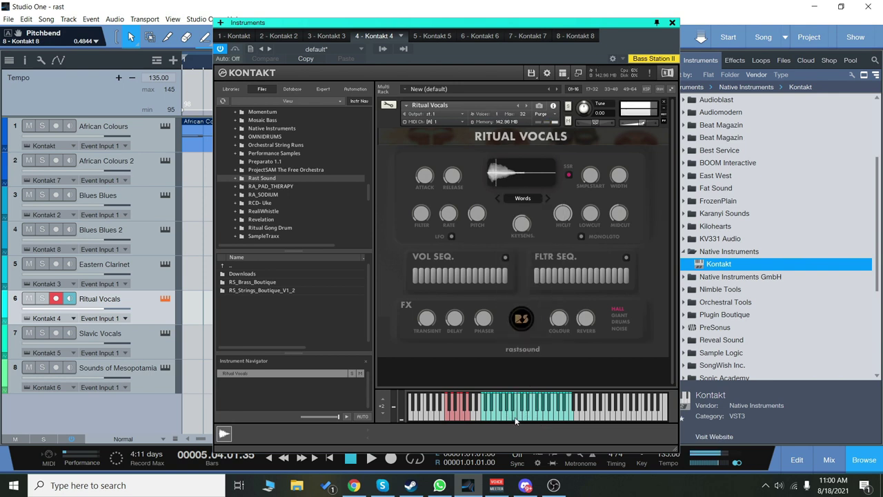
pyautogui.click(530, 418)
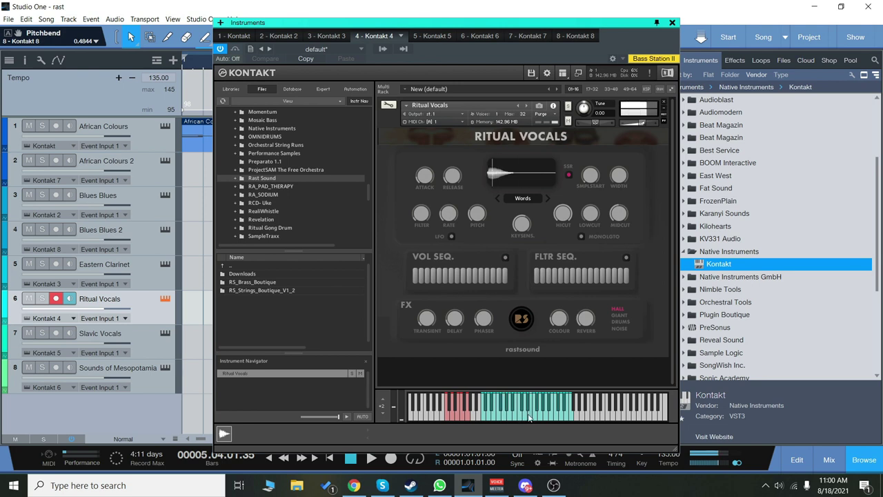
# Switch to PhraseShort1 and audition it across several notes, leaving it selected
pyautogui.click(526, 200)
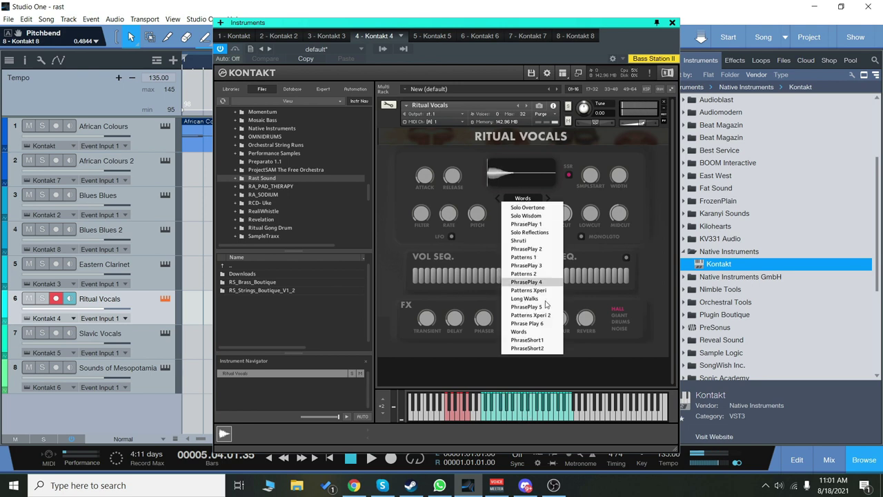
pyautogui.click(533, 341)
pyautogui.click(510, 417)
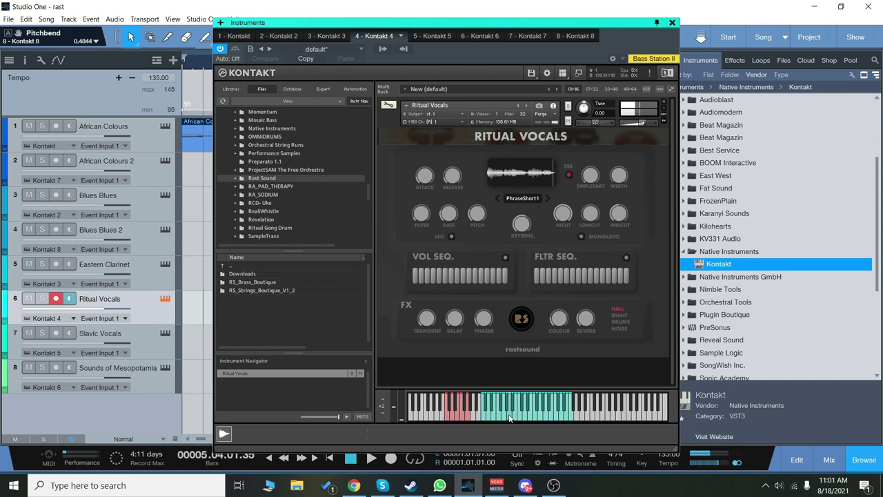
pyautogui.click(504, 417)
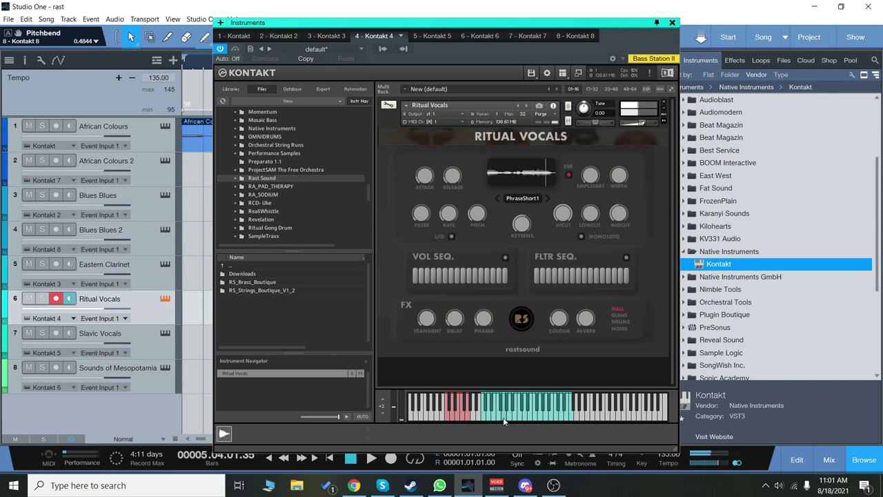
pyautogui.click(499, 417)
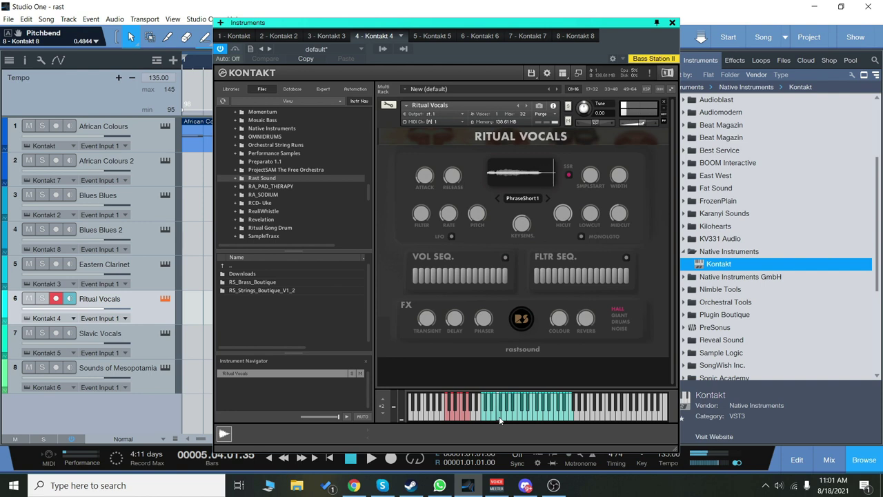
pyautogui.click(510, 417)
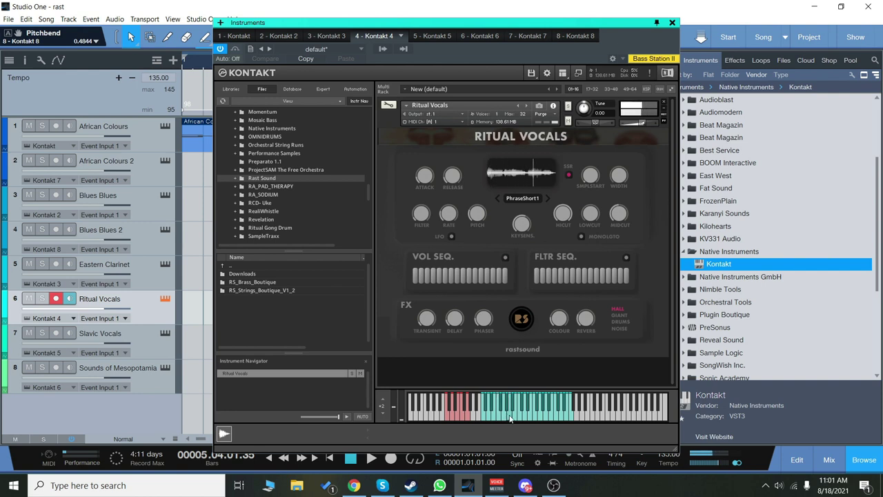
pyautogui.click(490, 418)
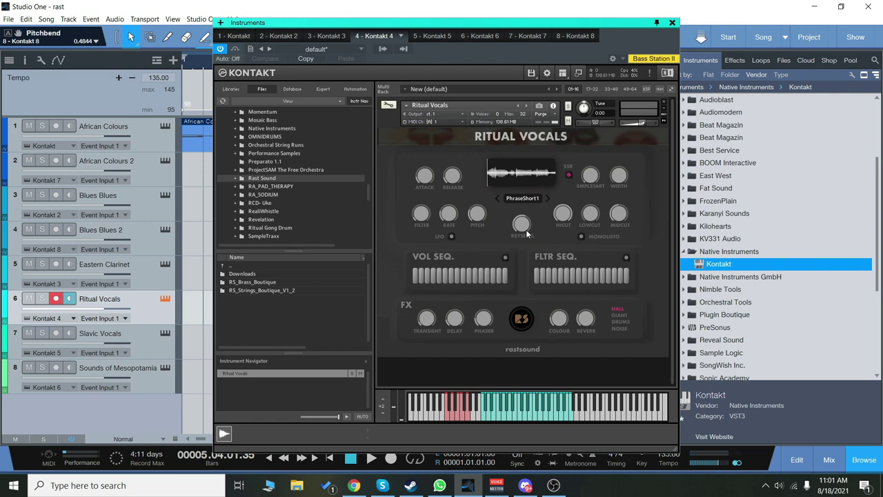
pyautogui.click(536, 202)
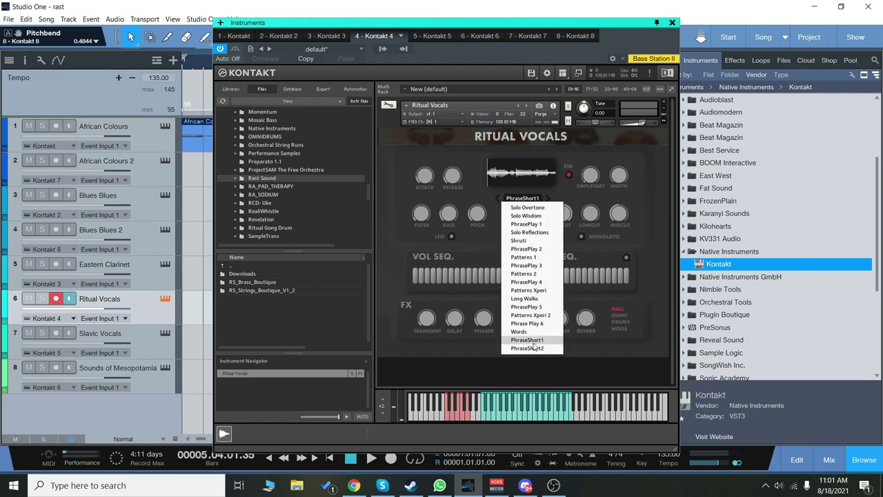
pyautogui.click(468, 159)
# Close Ritual Vocals and open track 7's Slavic Vocals, playing three Vita Solo notes
pyautogui.click(673, 23)
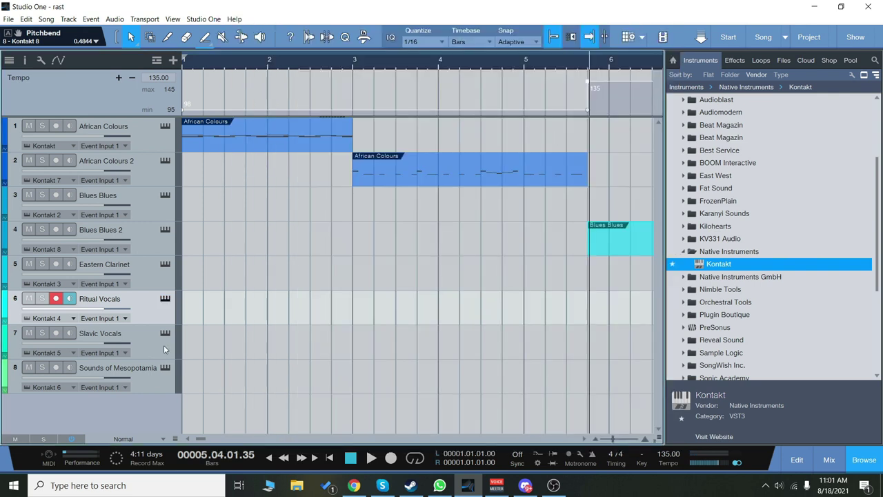
pyautogui.click(165, 338)
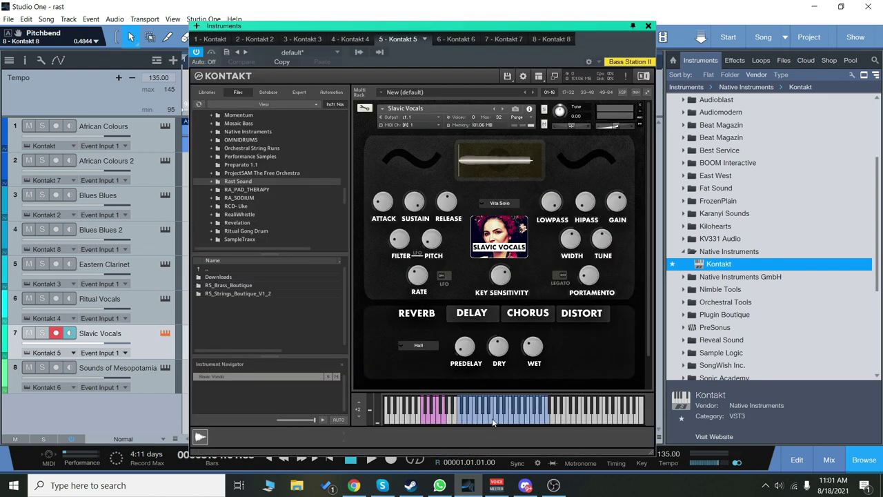
pyautogui.click(492, 419)
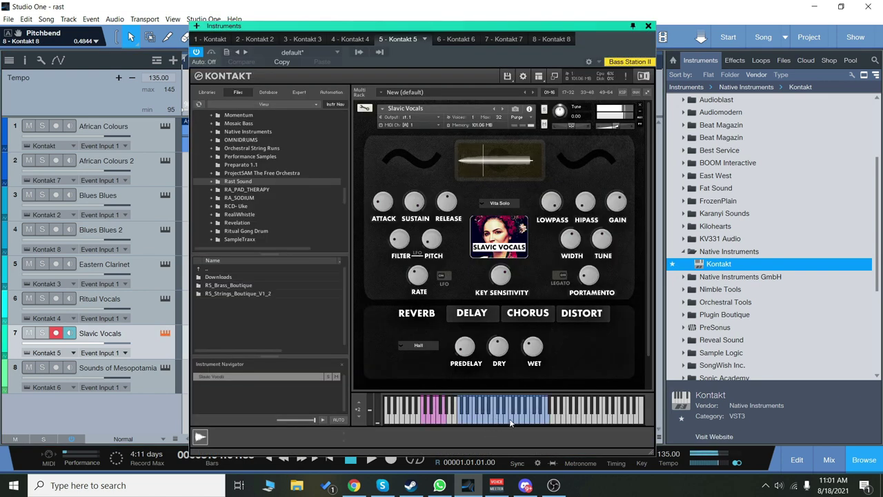
pyautogui.click(511, 419)
pyautogui.click(521, 420)
# Try the Duo Solo articulation, then settle on Sophia Phrases after playing notes
pyautogui.click(513, 204)
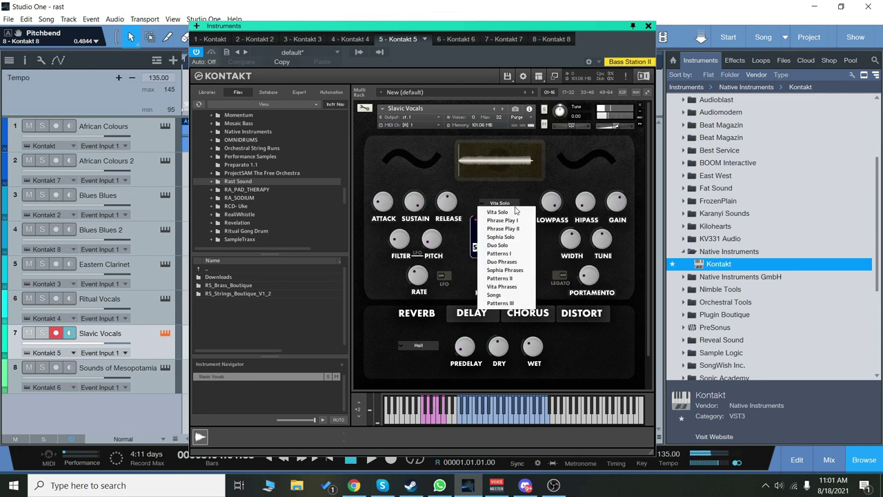
pyautogui.click(498, 245)
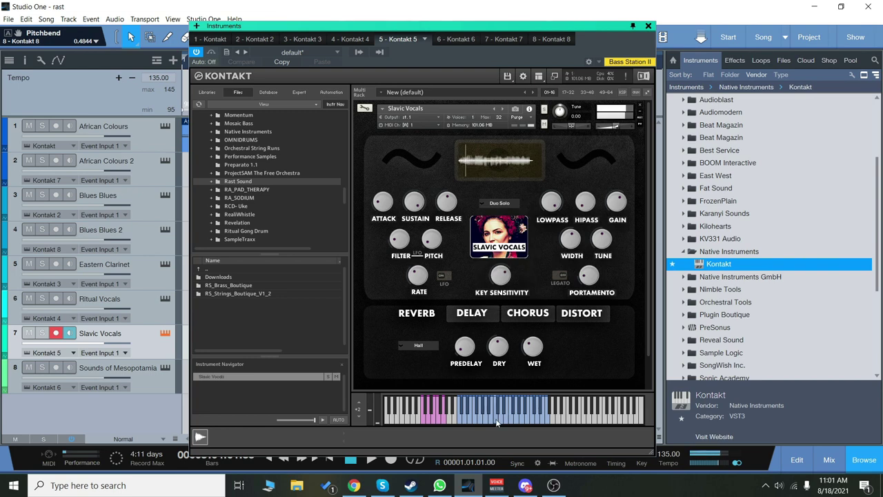
pyautogui.click(479, 421)
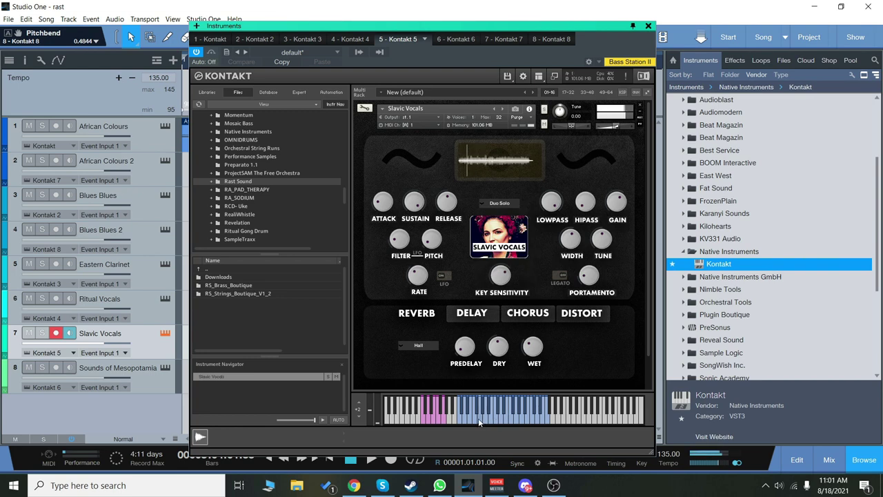
pyautogui.click(507, 421)
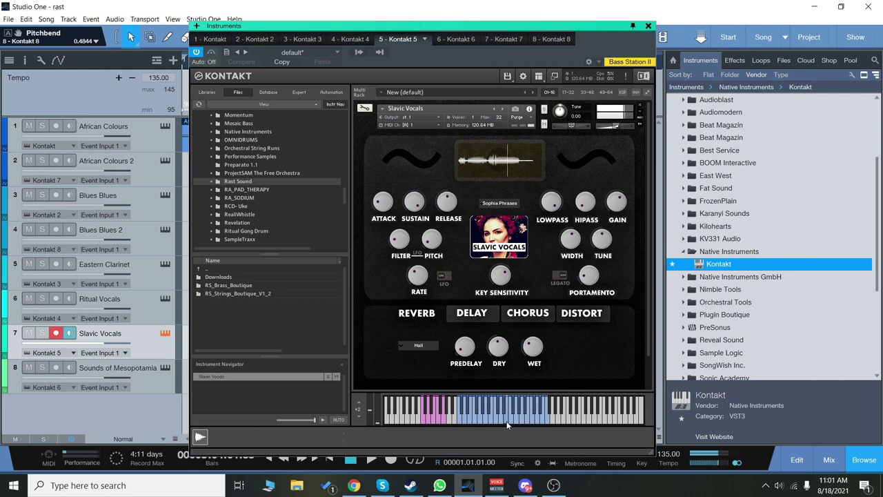
pyautogui.click(497, 421)
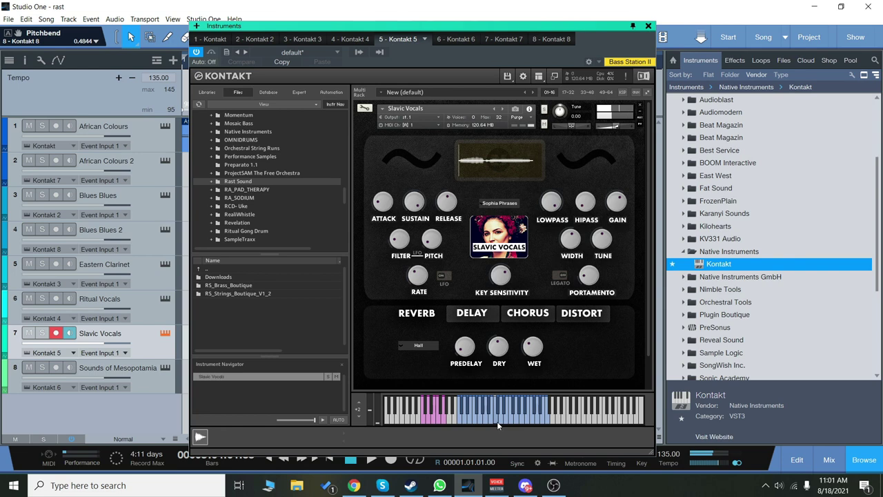
pyautogui.click(483, 421)
pyautogui.click(508, 205)
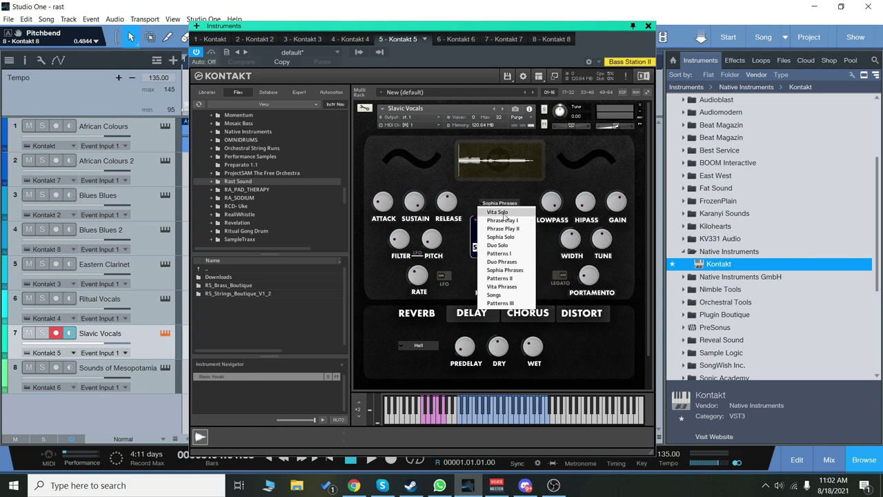
pyautogui.click(460, 286)
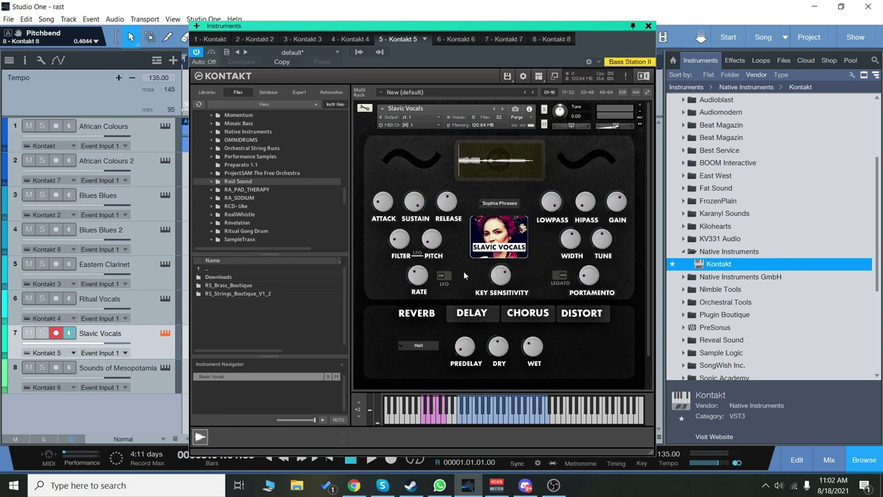
# Arm track 8 and open its Sounds of Mesopotamia instrument, playing a note
pyautogui.click(648, 26)
pyautogui.click(148, 380)
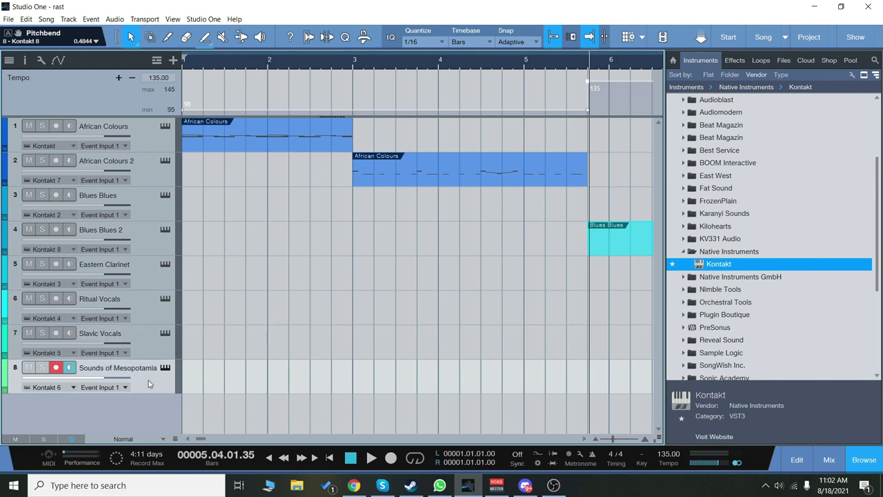
pyautogui.click(167, 367)
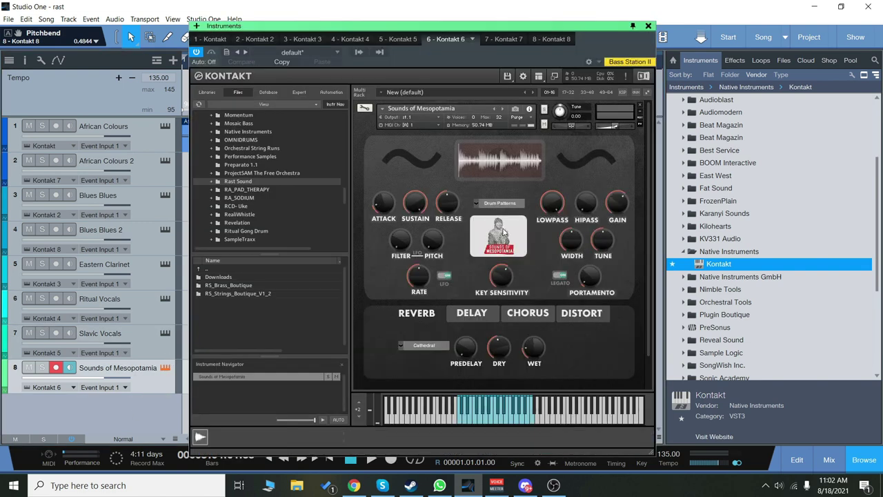
pyautogui.click(481, 423)
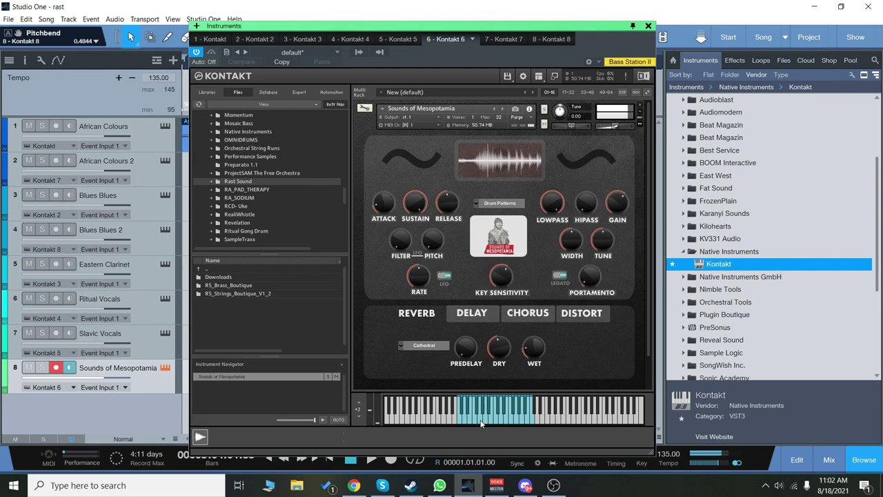
# Browse the articulation patch list, keeping Drum Patterns selected
pyautogui.click(501, 203)
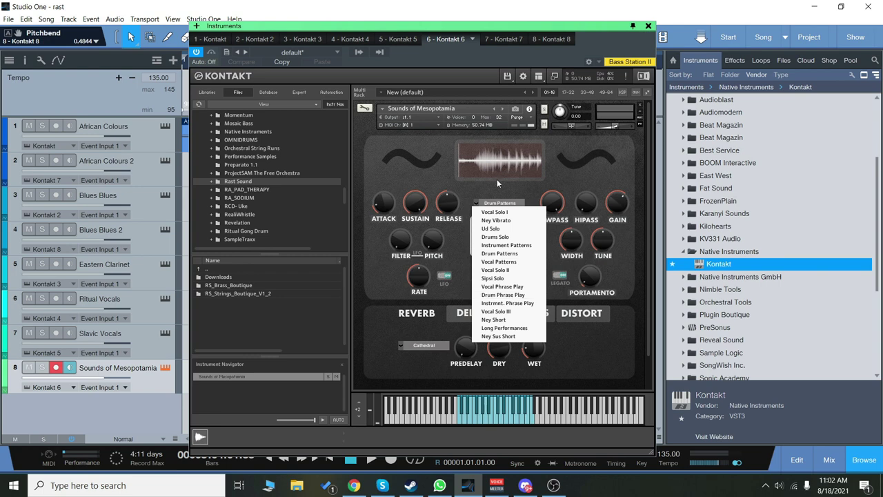
pyautogui.click(509, 212)
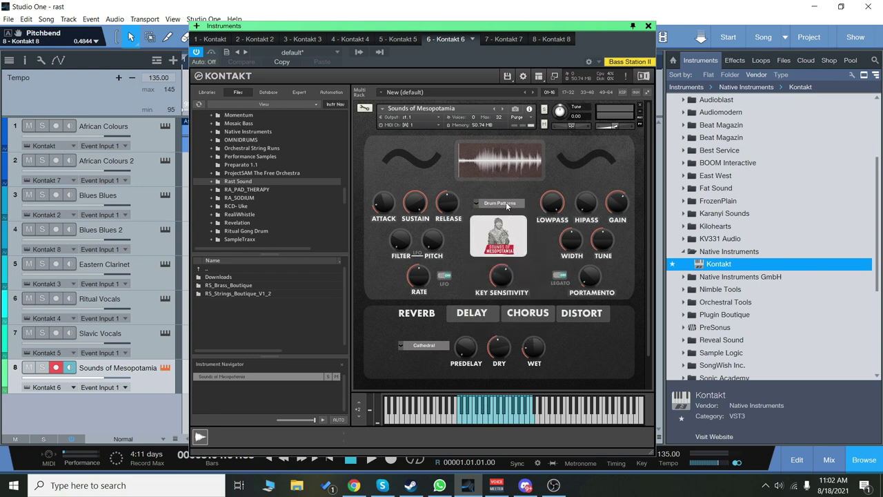
pyautogui.click(508, 205)
pyautogui.click(494, 188)
# Browse Kontakt's Files panel to Downloads > RS_Eastern_Clarinet > Instrument
pyautogui.doubleClick(229, 278)
pyautogui.doubleClick(233, 293)
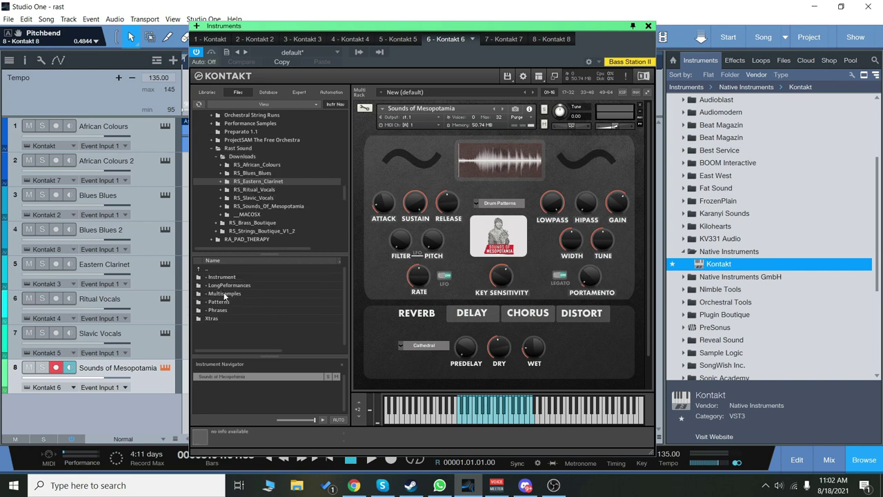
pyautogui.doubleClick(222, 278)
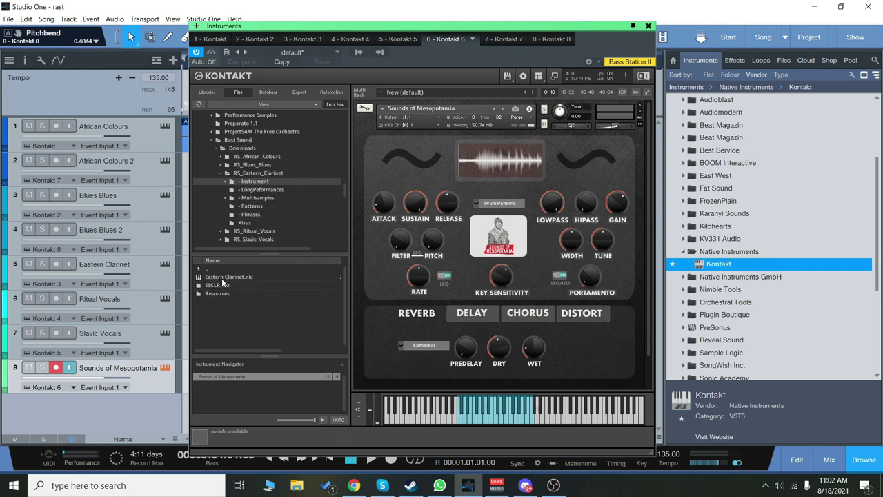
# Switch to the Instrmnt. Phrase Play patch and trigger six different phrases
pyautogui.click(501, 203)
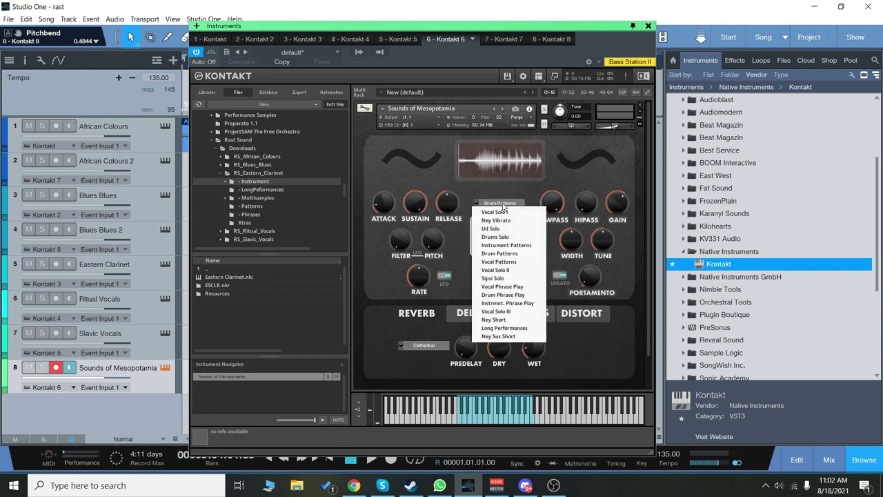
pyautogui.click(507, 303)
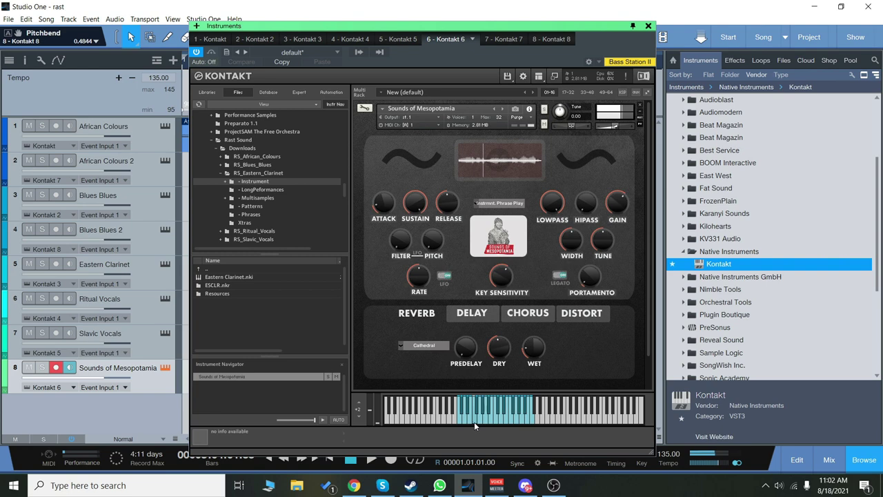
pyautogui.click(466, 421)
pyautogui.click(492, 421)
pyautogui.click(513, 425)
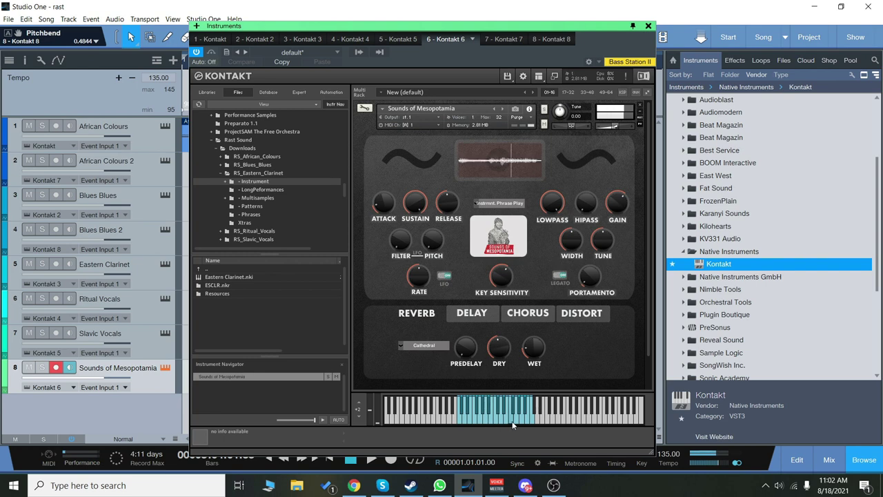
pyautogui.click(523, 420)
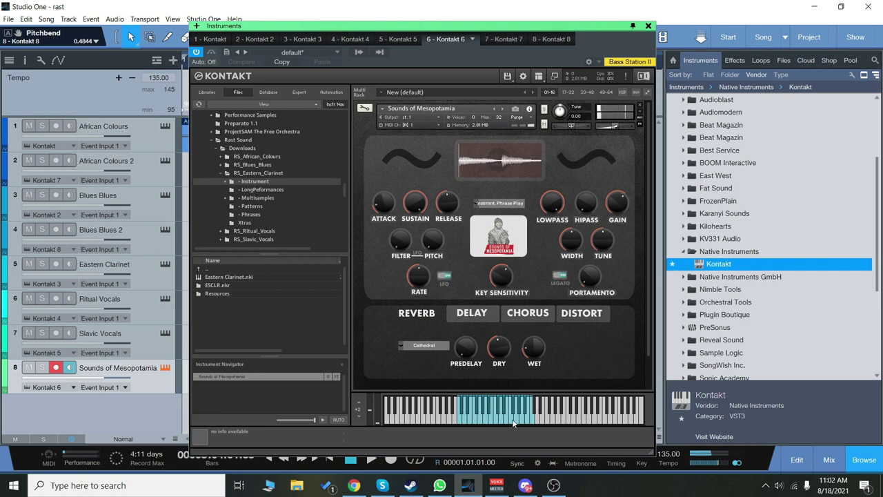
pyautogui.click(519, 421)
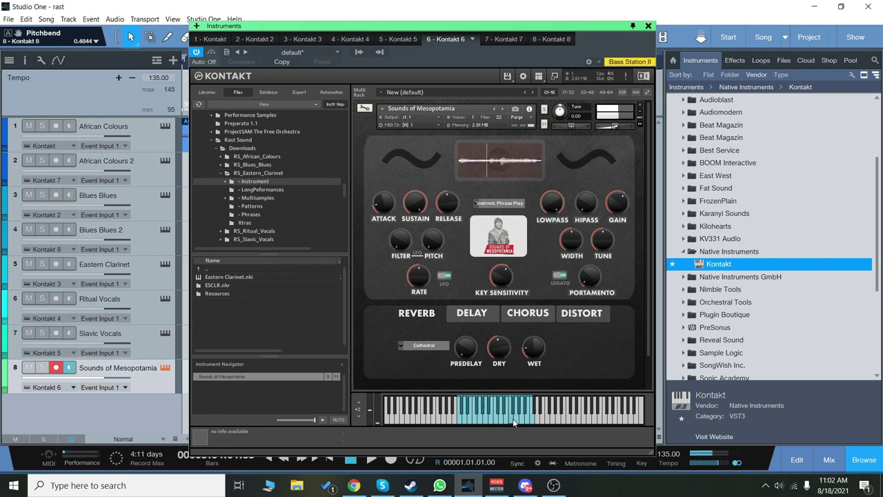
pyautogui.click(516, 419)
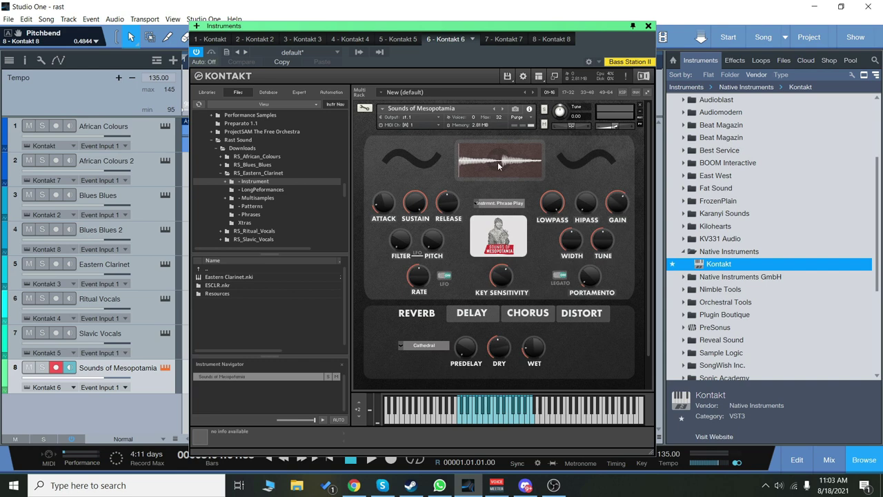
# Load the Ney Short patch and play two notes
pyautogui.click(498, 202)
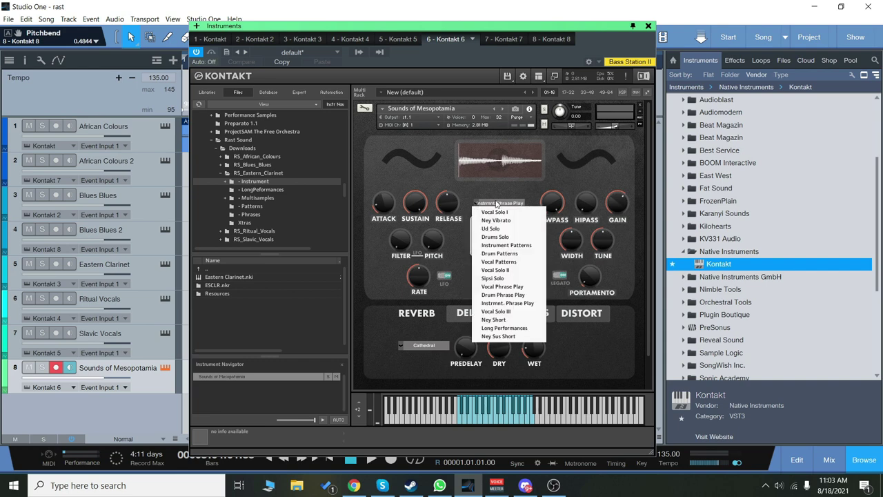
pyautogui.click(494, 320)
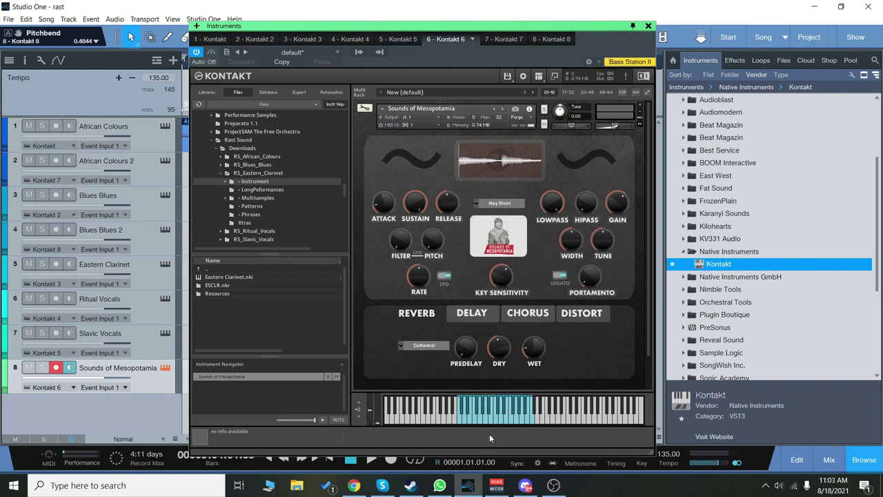
pyautogui.click(486, 426)
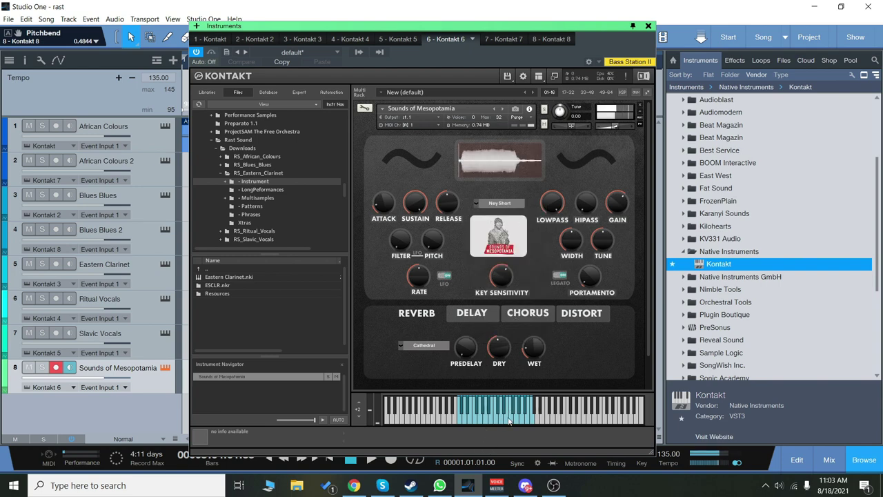
pyautogui.click(519, 422)
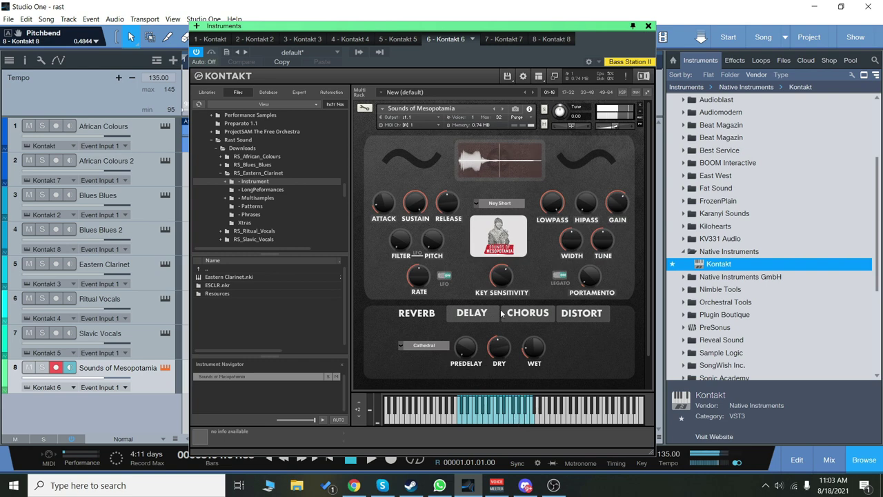
# Load the Drums Solo patch and audition it across several notes
pyautogui.click(501, 204)
pyautogui.click(508, 239)
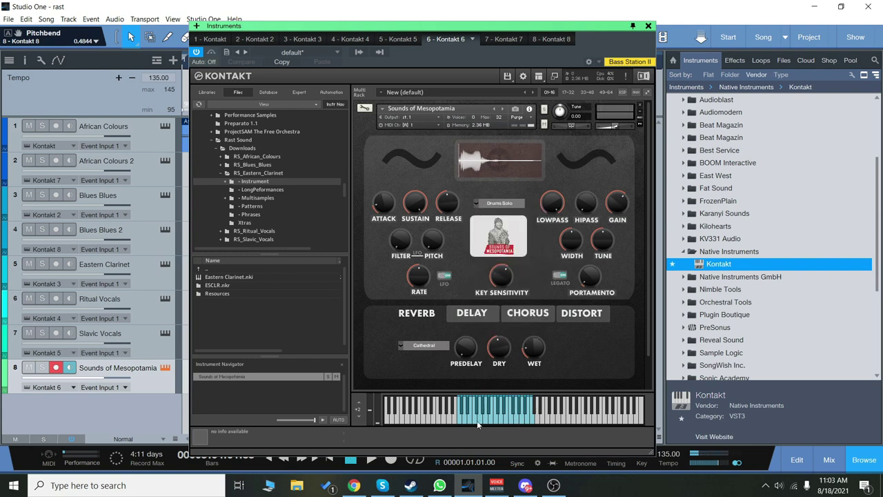
pyautogui.click(494, 423)
pyautogui.click(511, 422)
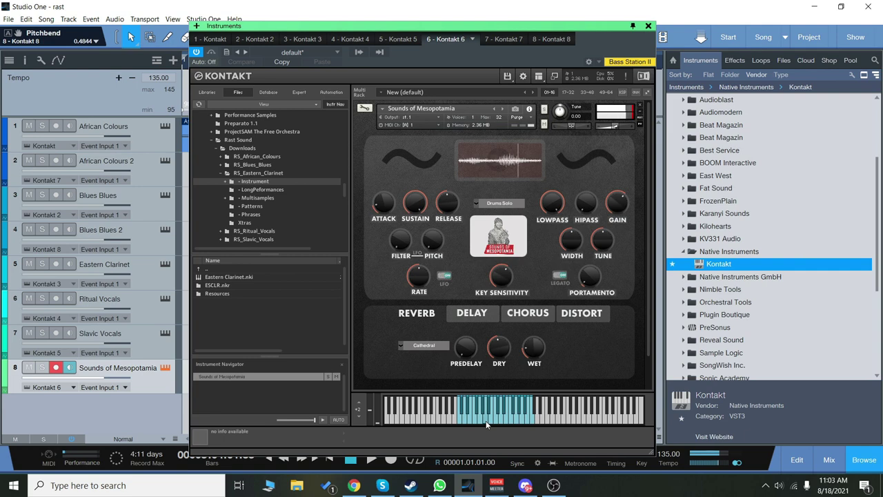
pyautogui.click(473, 423)
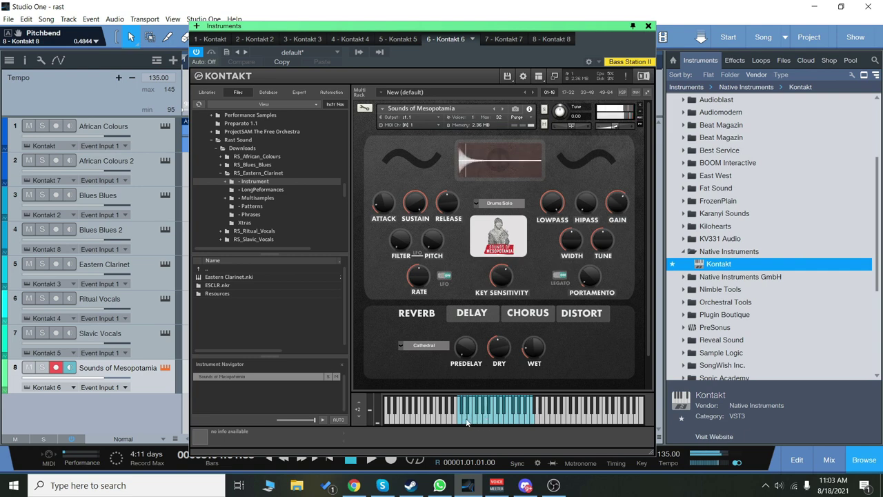
pyautogui.click(464, 422)
pyautogui.click(477, 422)
pyautogui.click(471, 422)
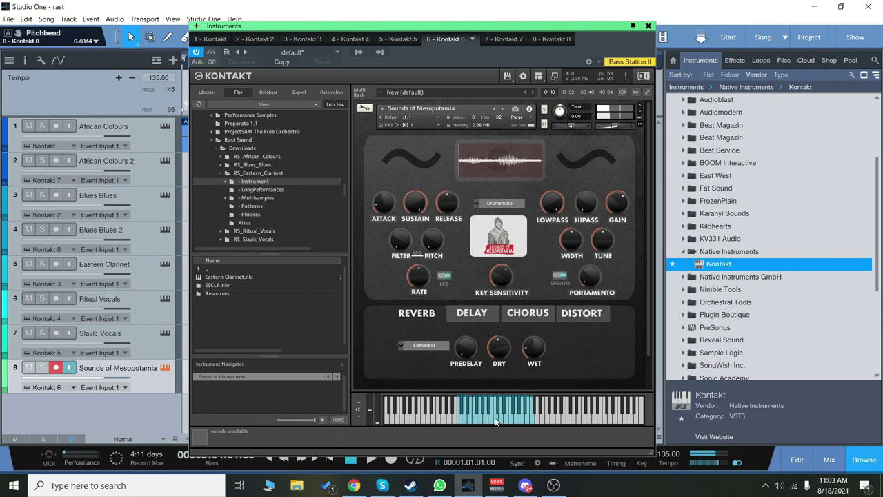
pyautogui.click(496, 423)
pyautogui.click(499, 418)
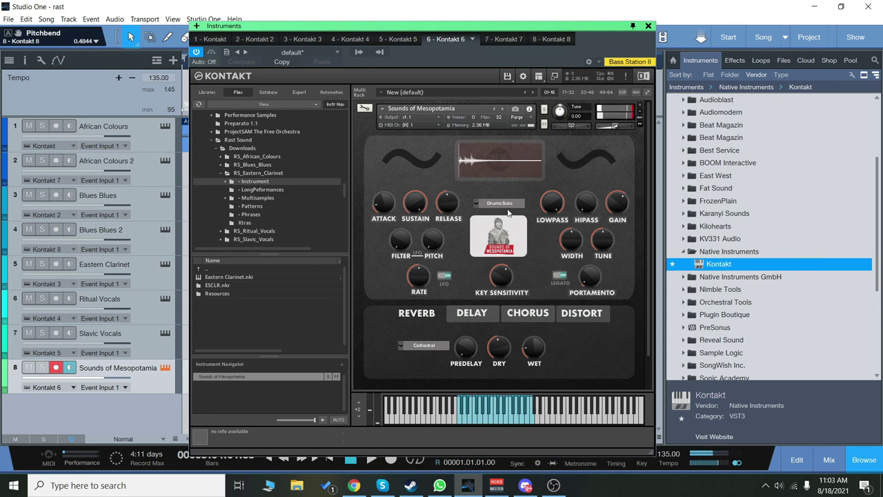
# Load the Ud Solo patch and play four notes
pyautogui.click(508, 202)
pyautogui.click(509, 245)
pyautogui.click(485, 419)
pyautogui.click(481, 422)
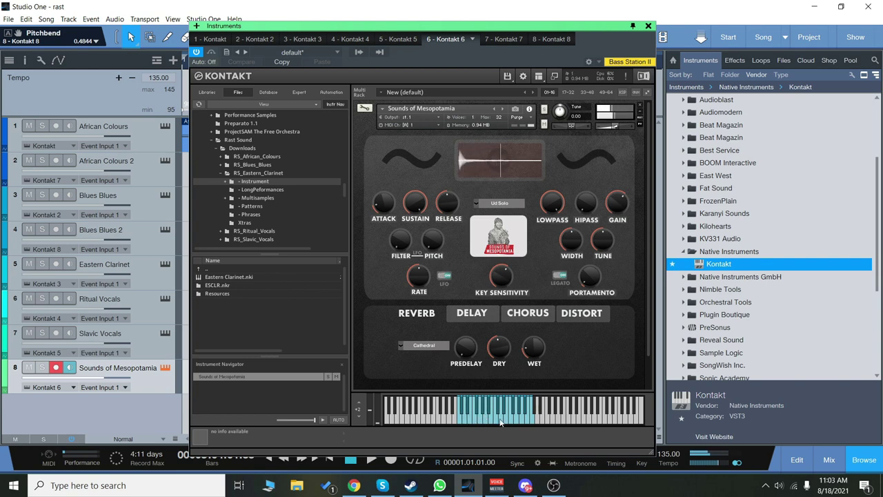
pyautogui.click(493, 422)
pyautogui.click(485, 419)
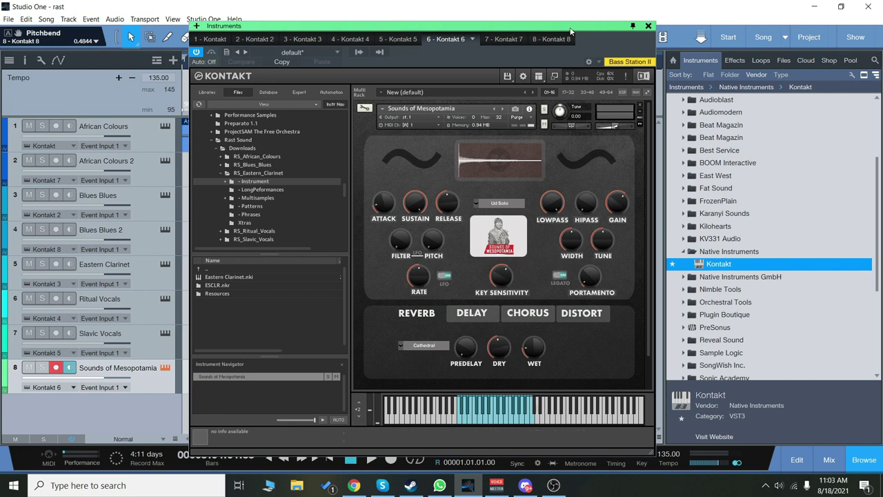
# Close and reopen the Sounds of Mesopotamia Kontakt window on track 8, still on Ud Solo
pyautogui.click(648, 26)
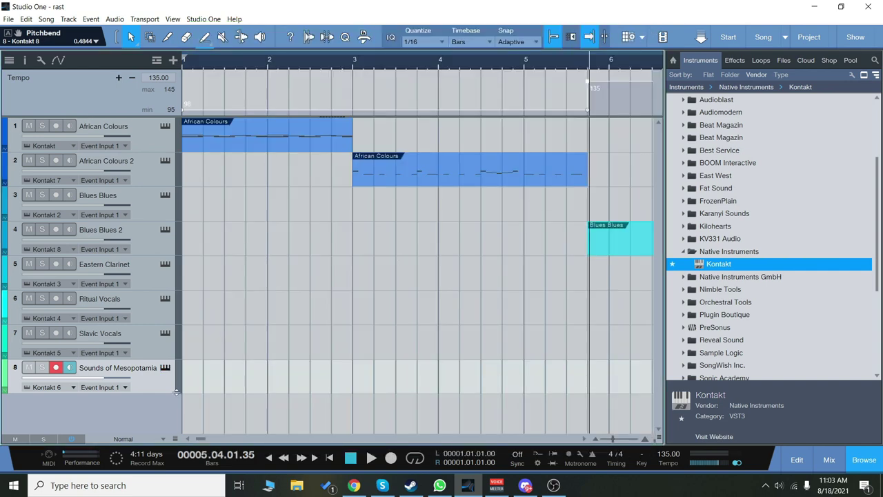
pyautogui.click(164, 368)
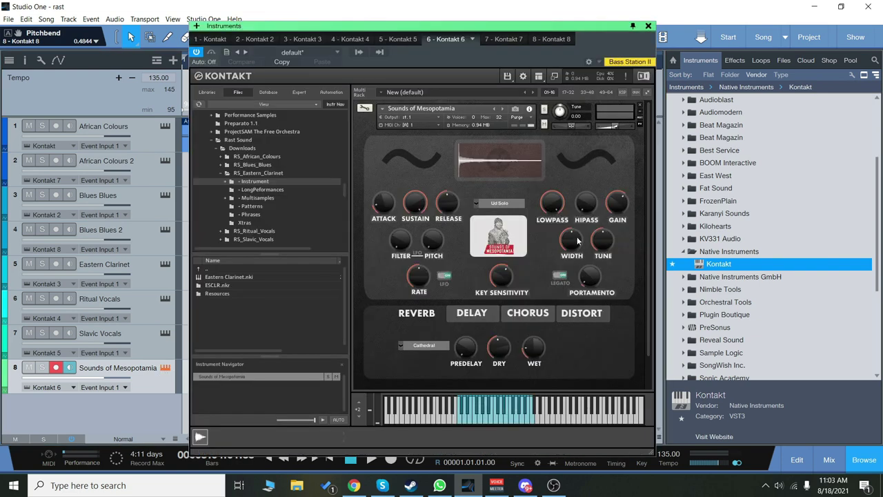